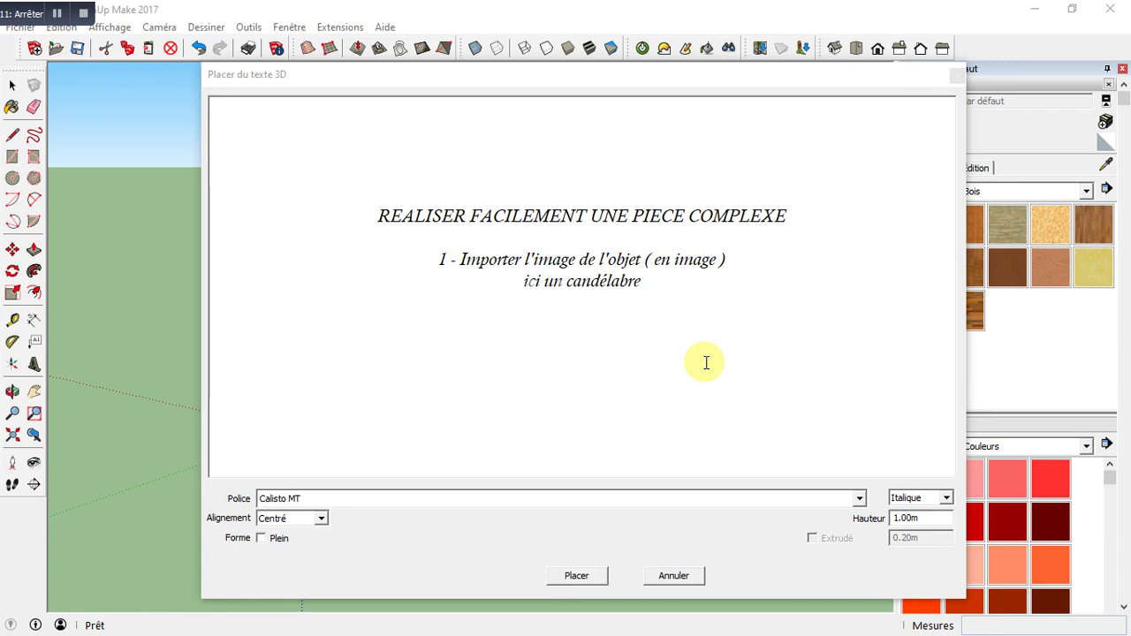
# - Cancel the title text and delete the default human figure from the scene
pyautogui.click(675, 576)
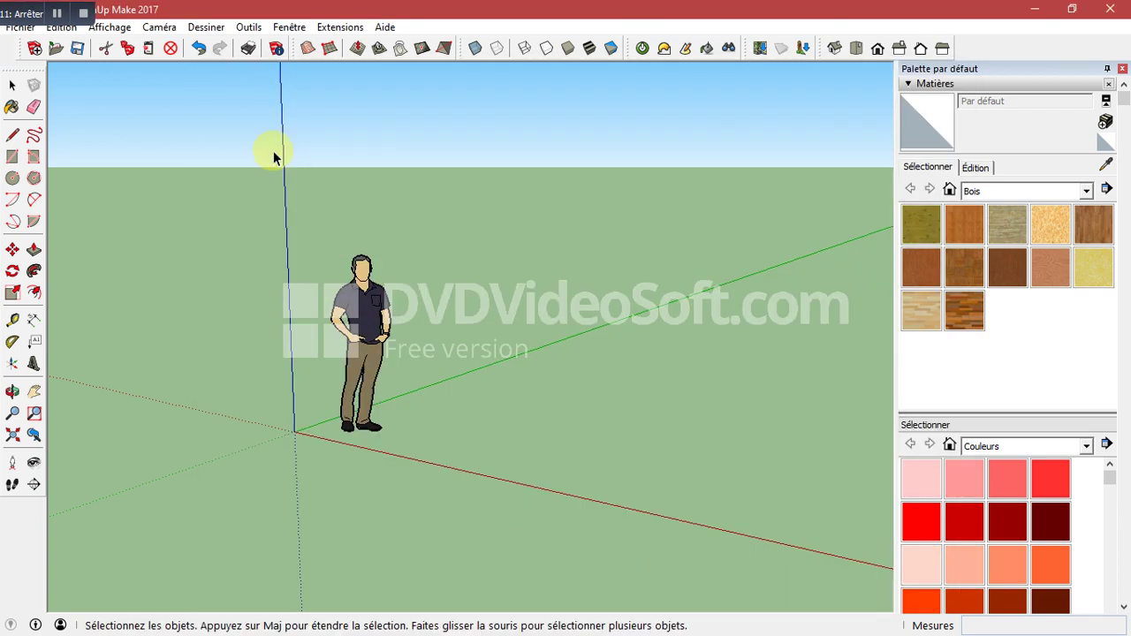
pyautogui.click(363, 333)
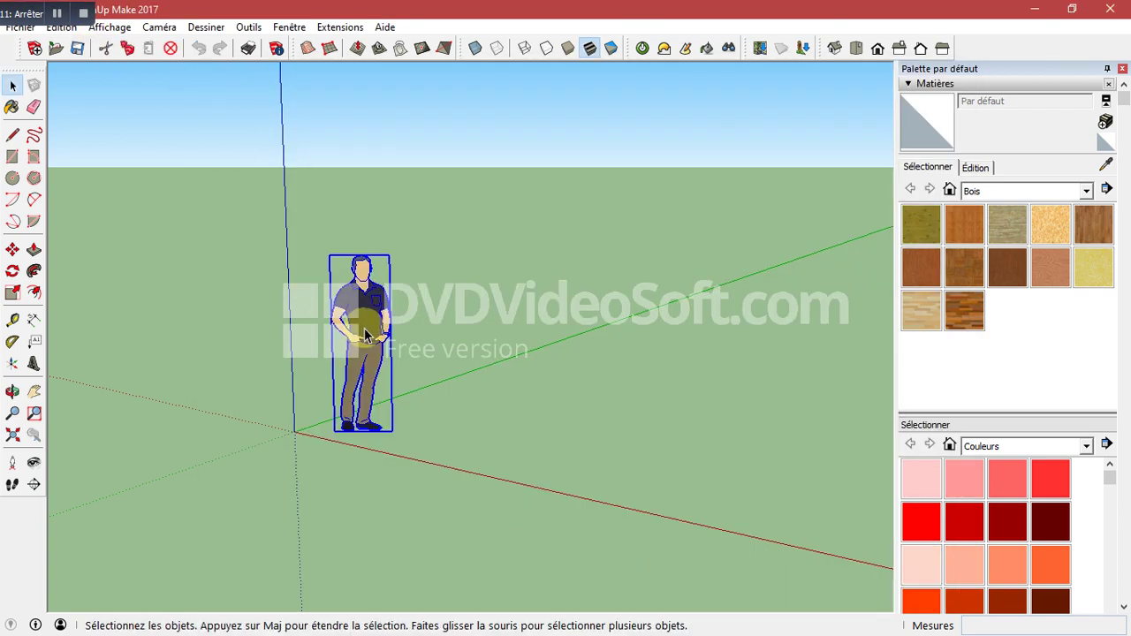
pyautogui.press('Delete')
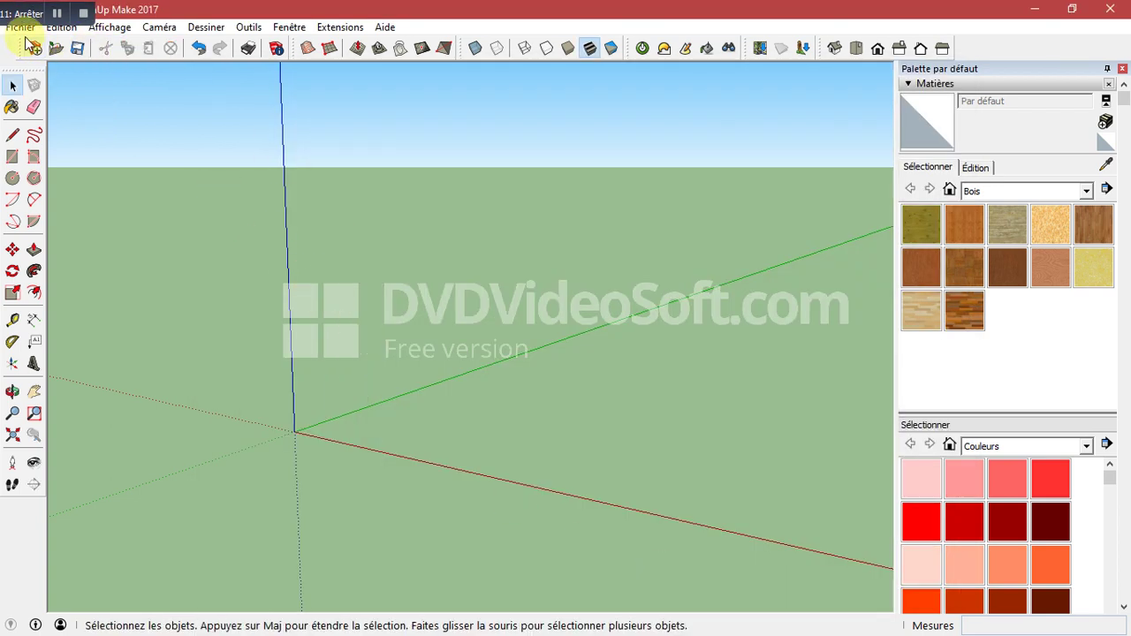
# - Import Candélabre.jpg as an image, anchored at the origin and sized with a second click
pyautogui.click(20, 28)
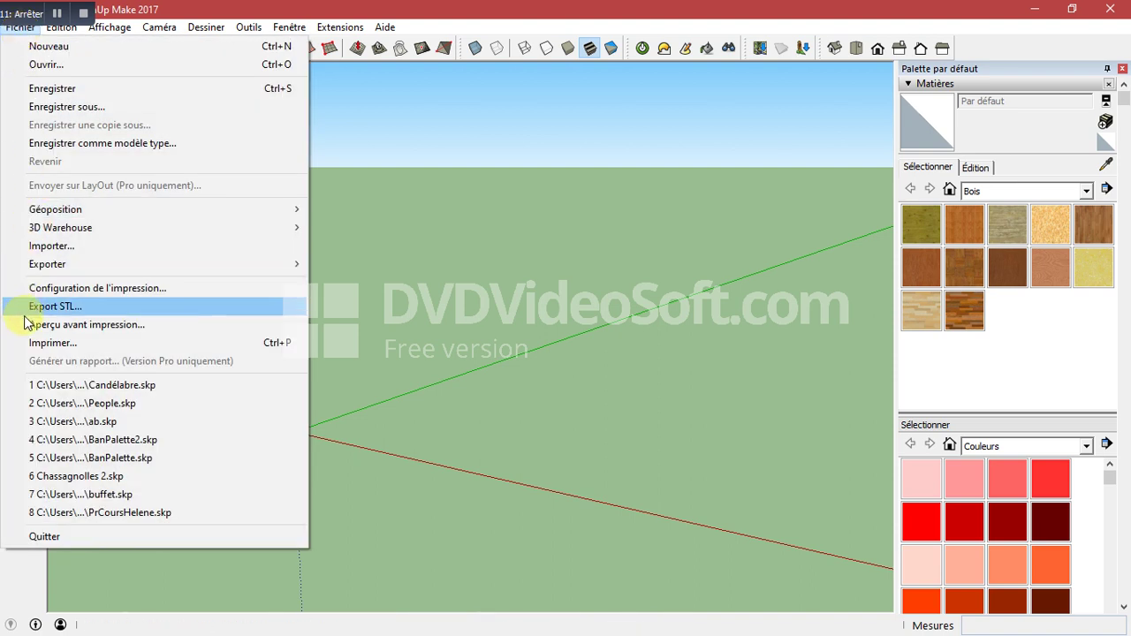
pyautogui.click(64, 247)
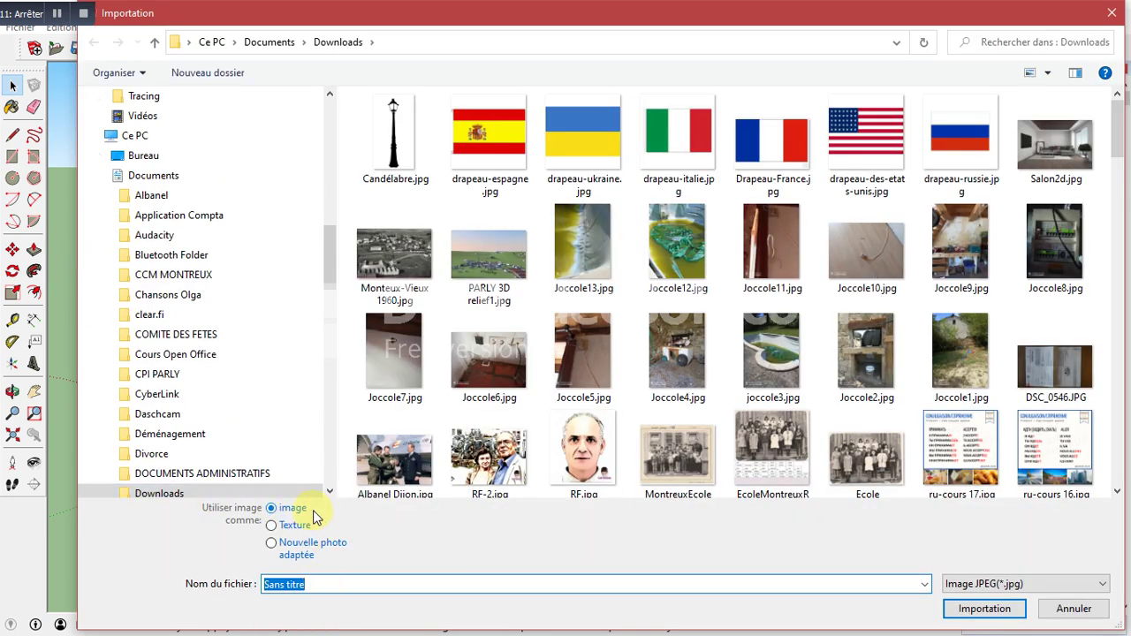
pyautogui.click(394, 141)
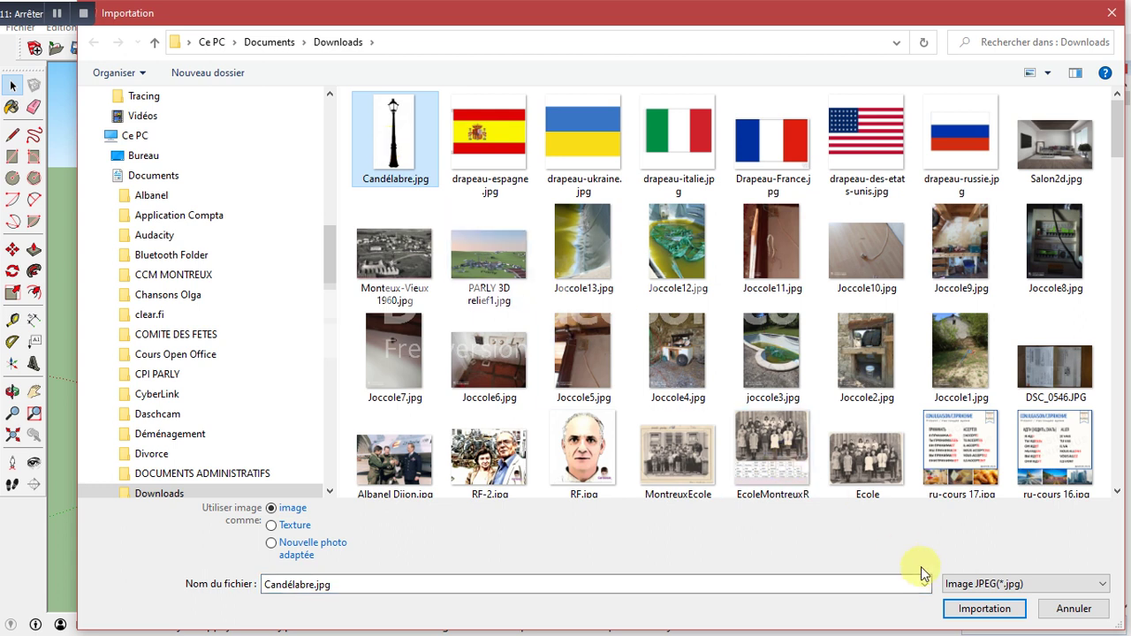
pyautogui.click(975, 608)
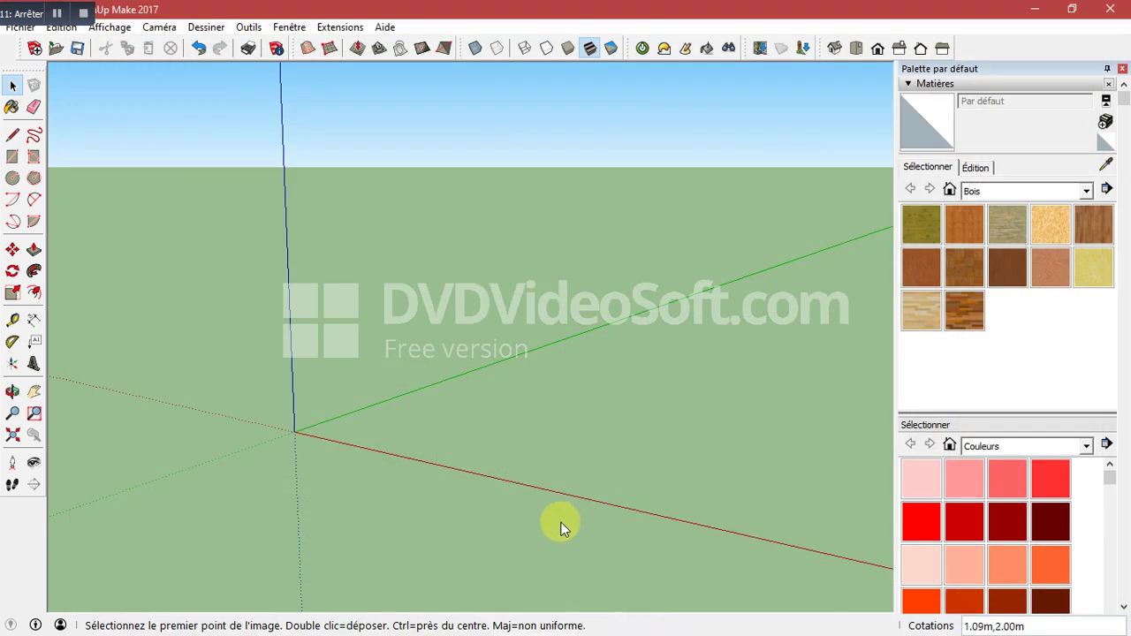
pyautogui.click(293, 432)
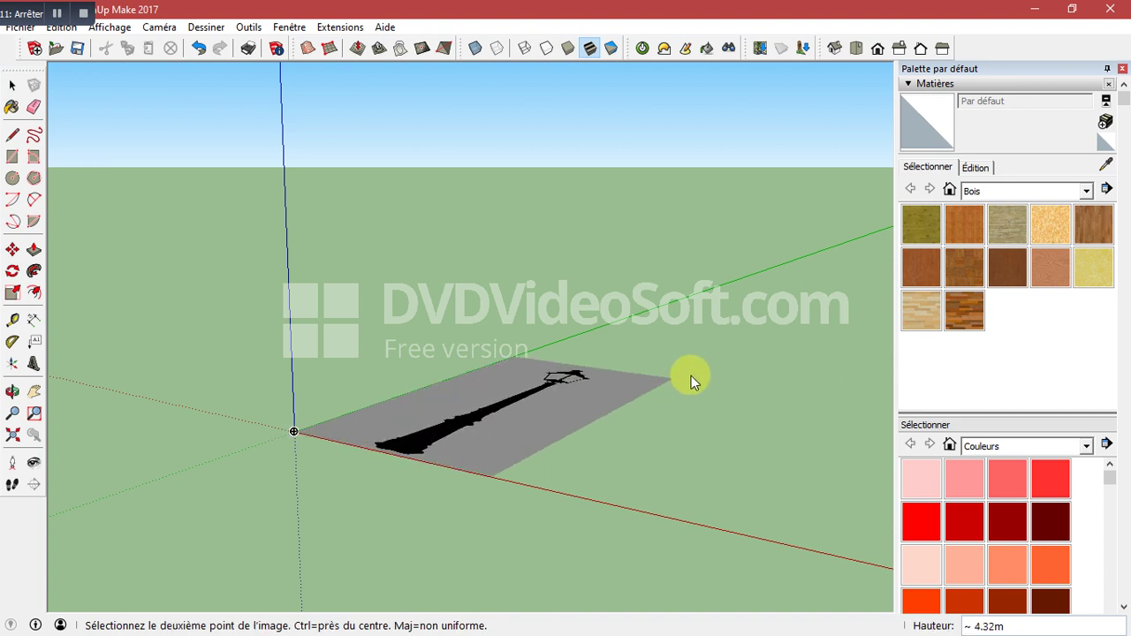
pyautogui.click(759, 373)
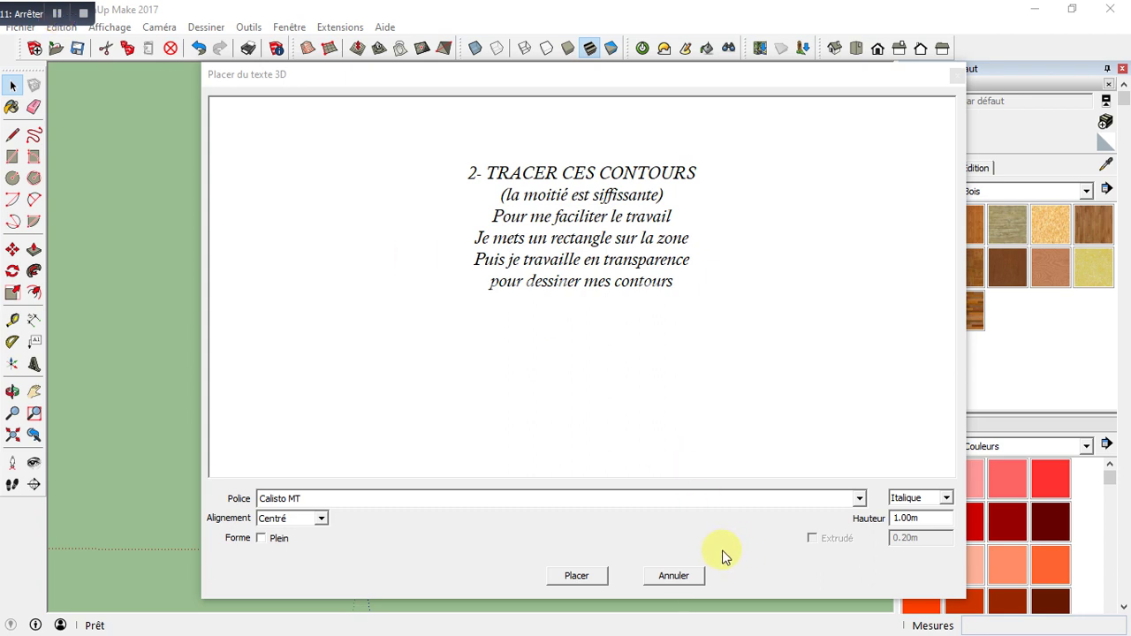
# - Close the step-two tracing note without placing any text
pyautogui.click(688, 575)
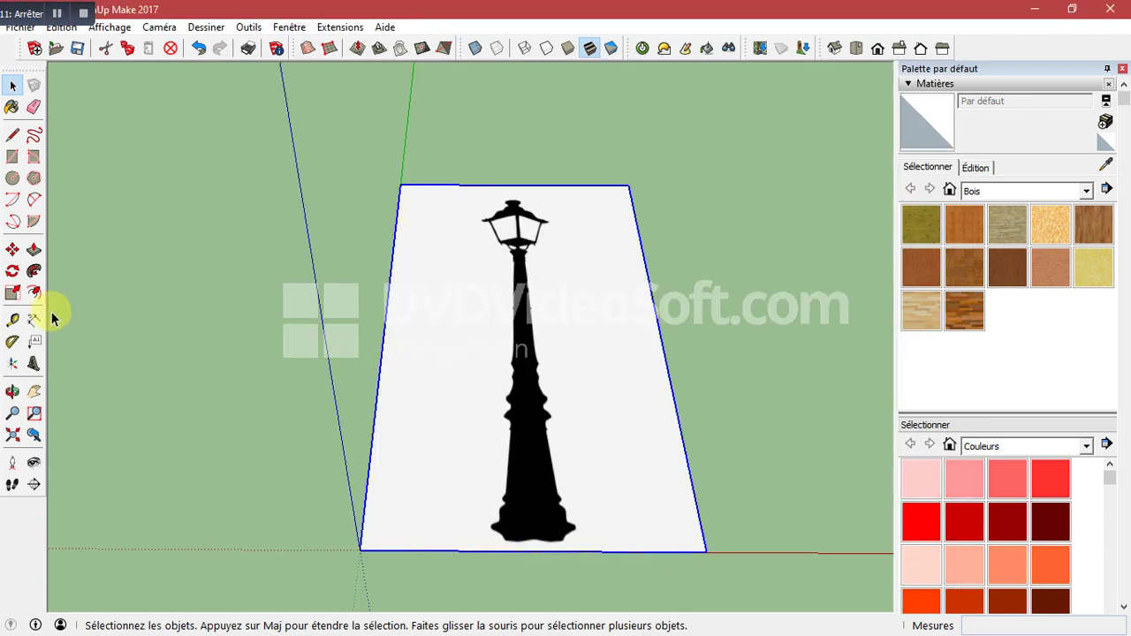
# - Create a vertical guide from the image's left edge through the lamp's centre
pyautogui.click(13, 321)
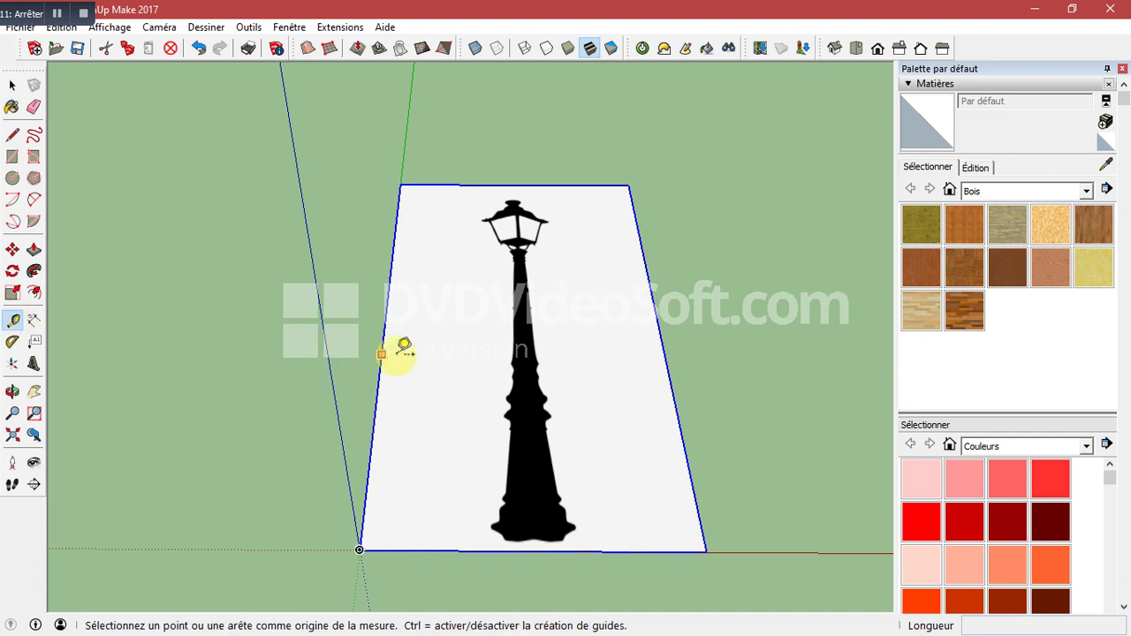
pyautogui.click(381, 352)
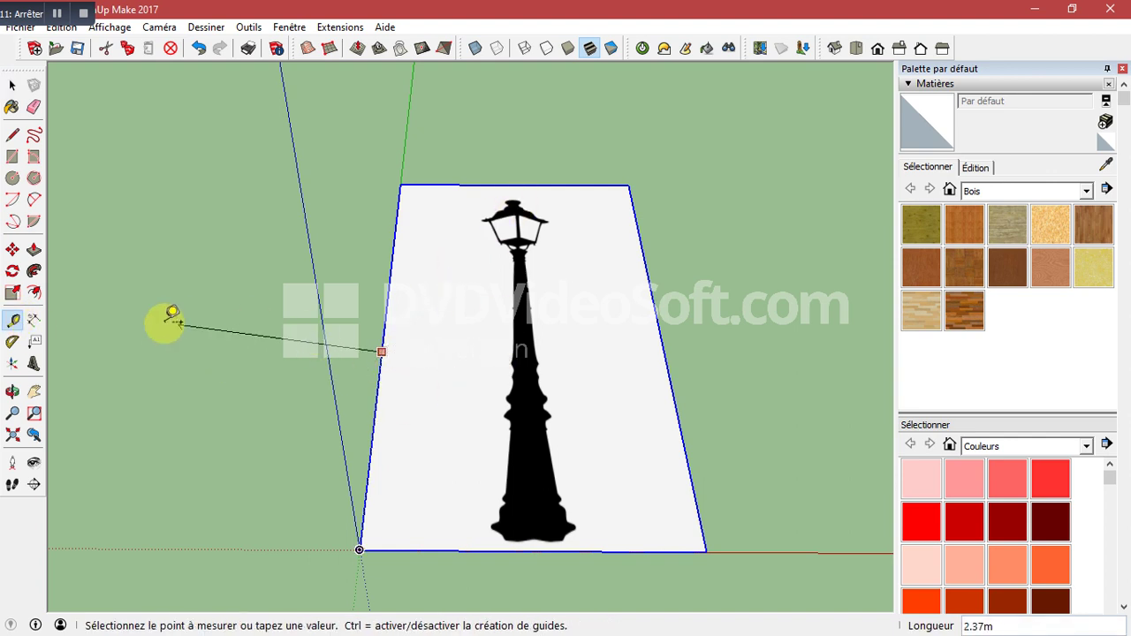
pyautogui.click(14, 321)
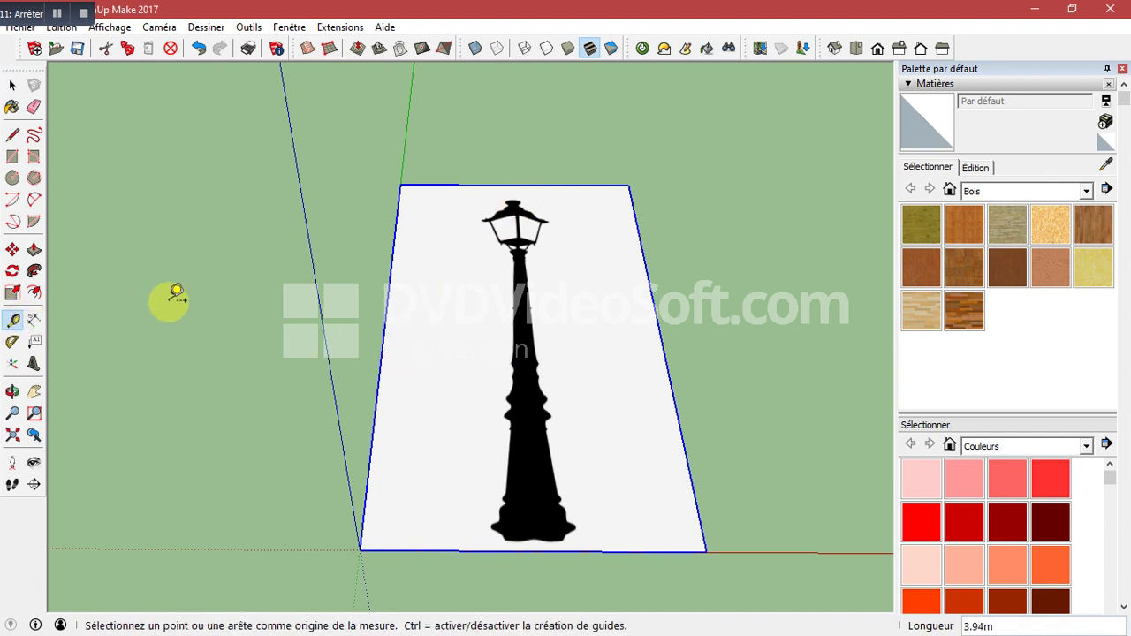
pyautogui.click(389, 276)
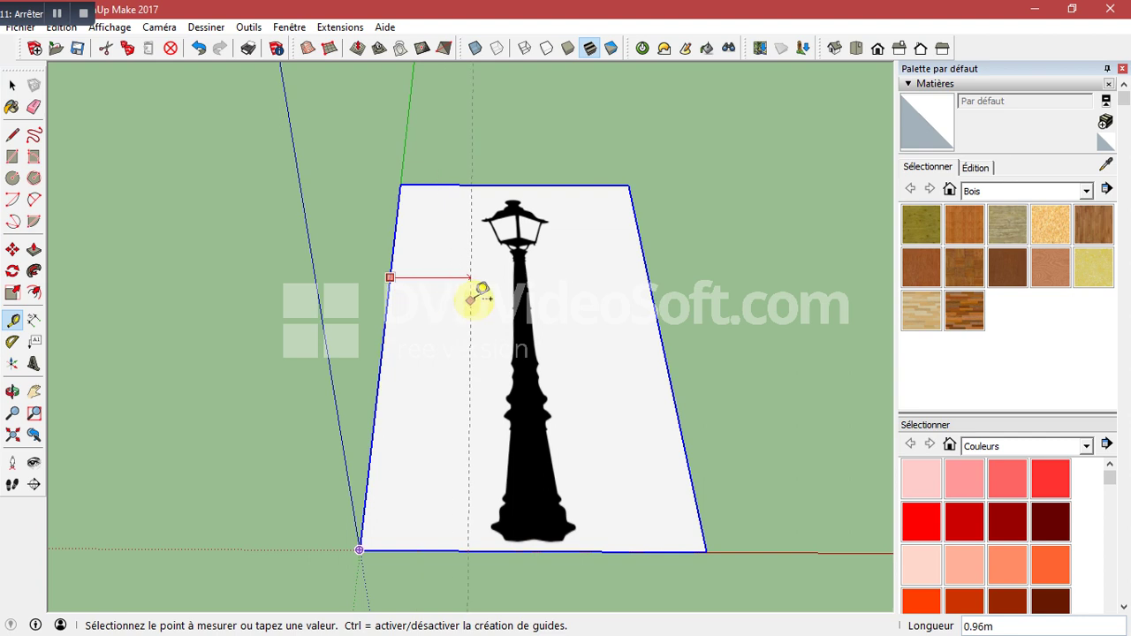
pyautogui.click(527, 172)
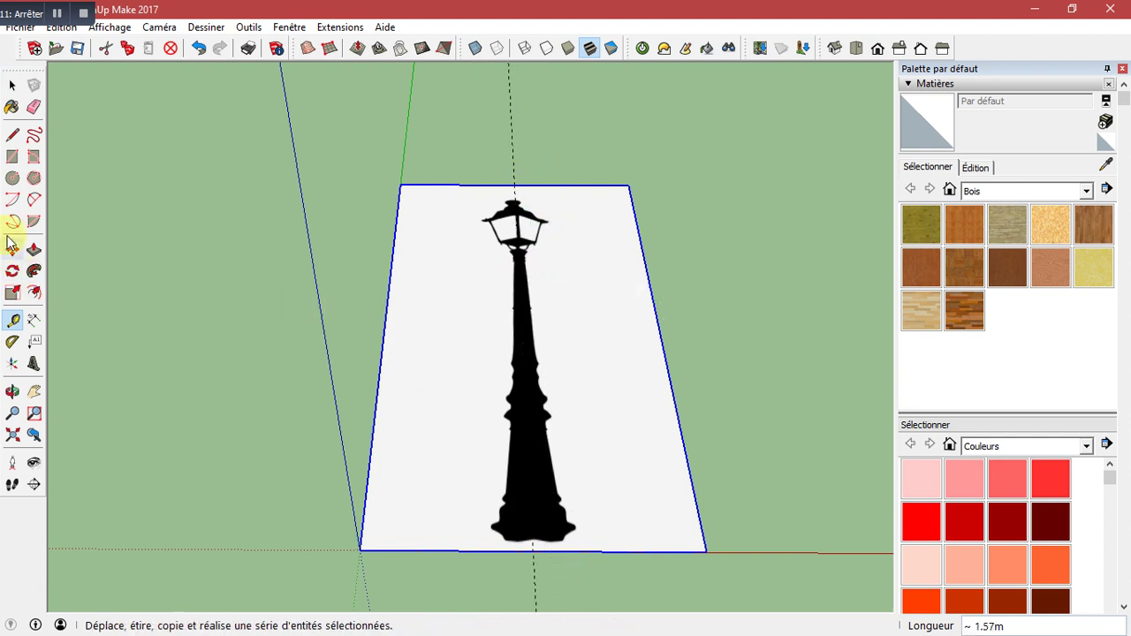
# - Draw two rectangular strips covering the lamp's left and right halves along the guide
pyautogui.click(12, 157)
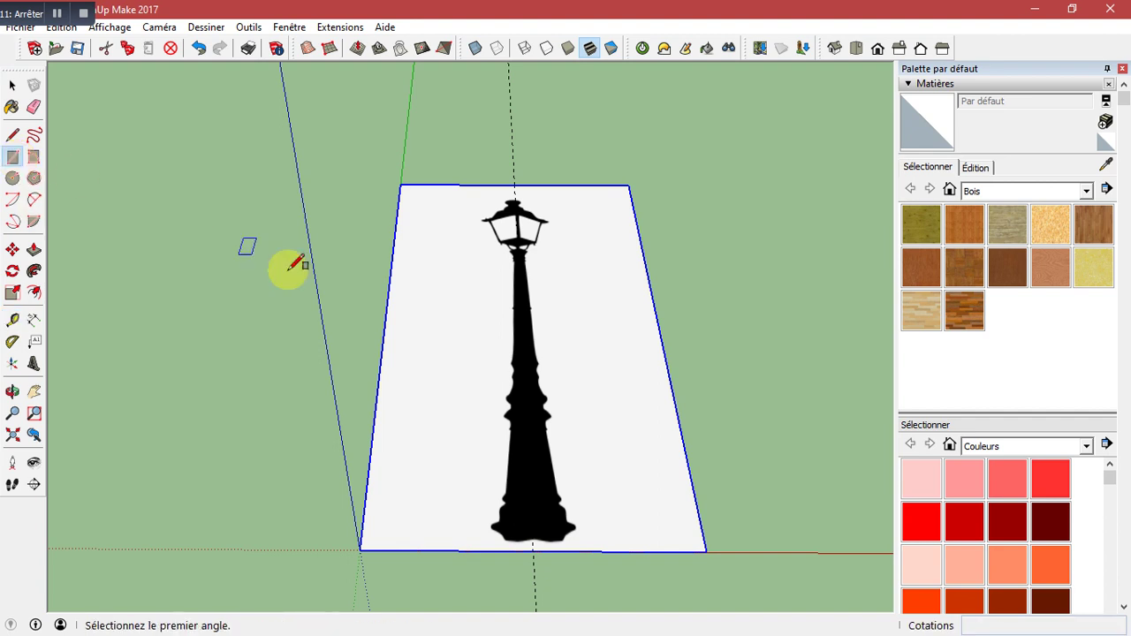
pyautogui.scroll(1, 494, 194)
pyautogui.scroll(1, 561, 137)
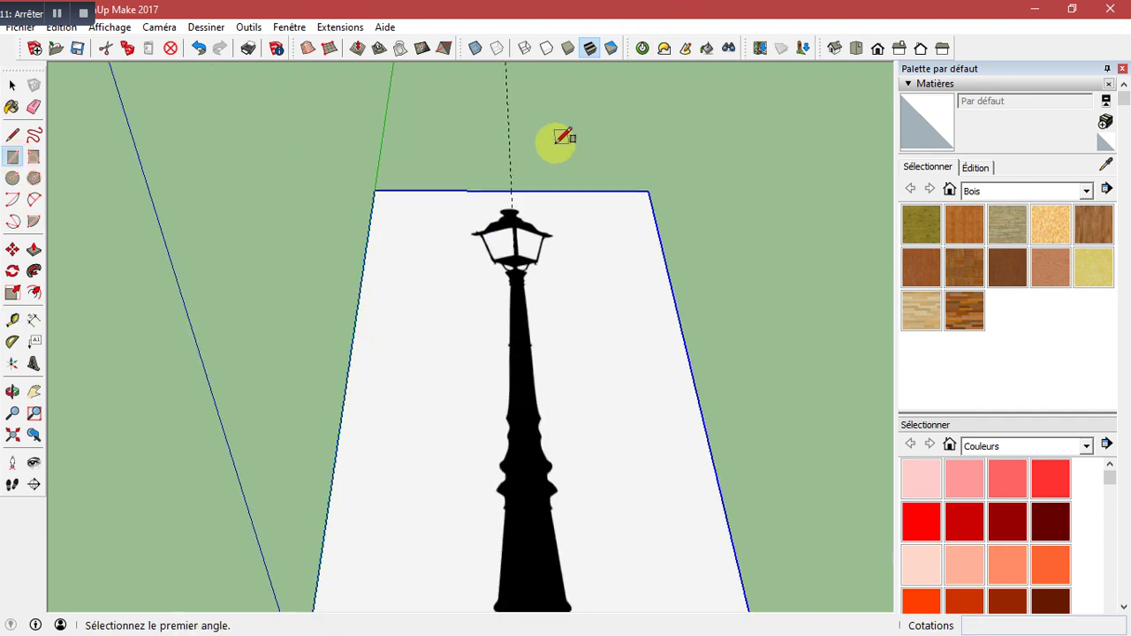
pyautogui.click(511, 189)
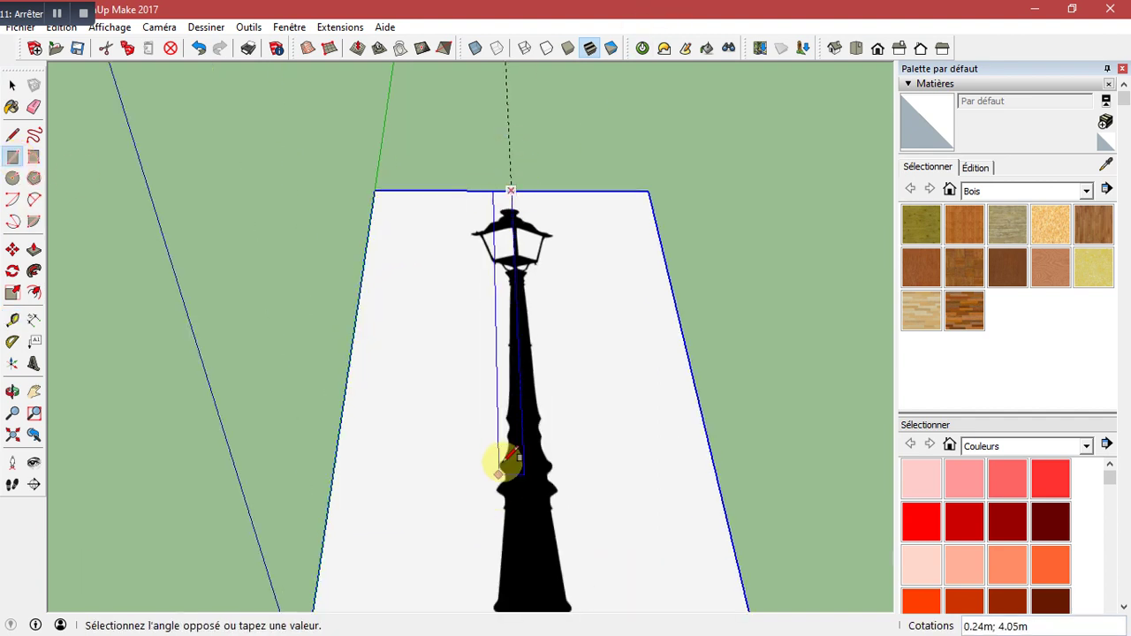
pyautogui.scroll(-2, 530, 391)
pyautogui.scroll(1, 525, 548)
pyautogui.scroll(1, 528, 546)
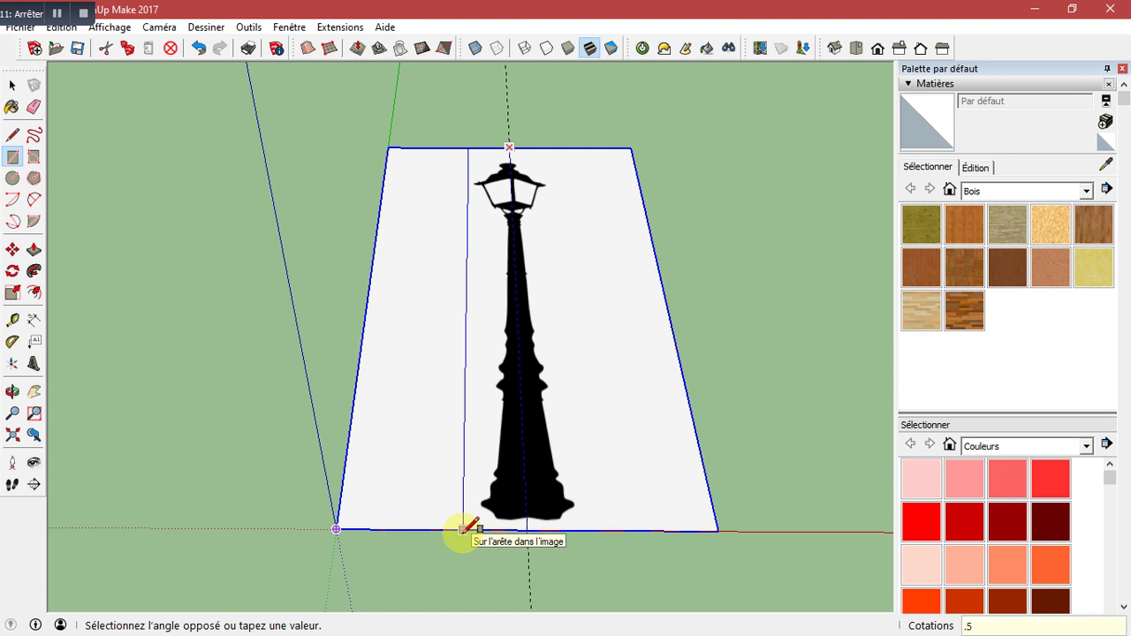
pyautogui.click(463, 530)
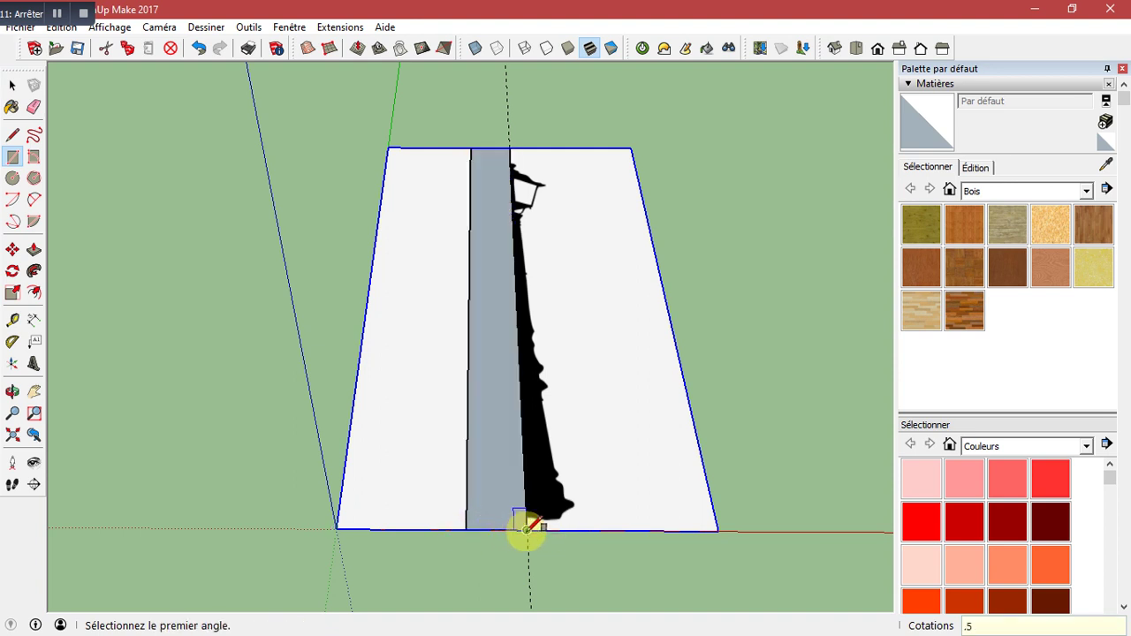
pyautogui.click(525, 529)
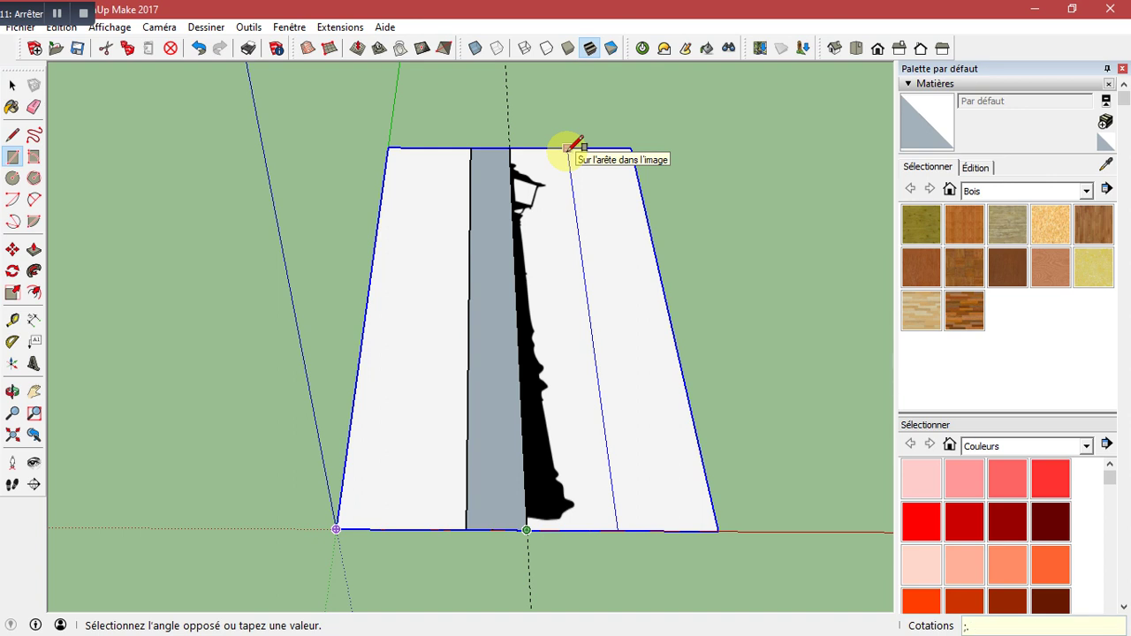
pyautogui.click(570, 148)
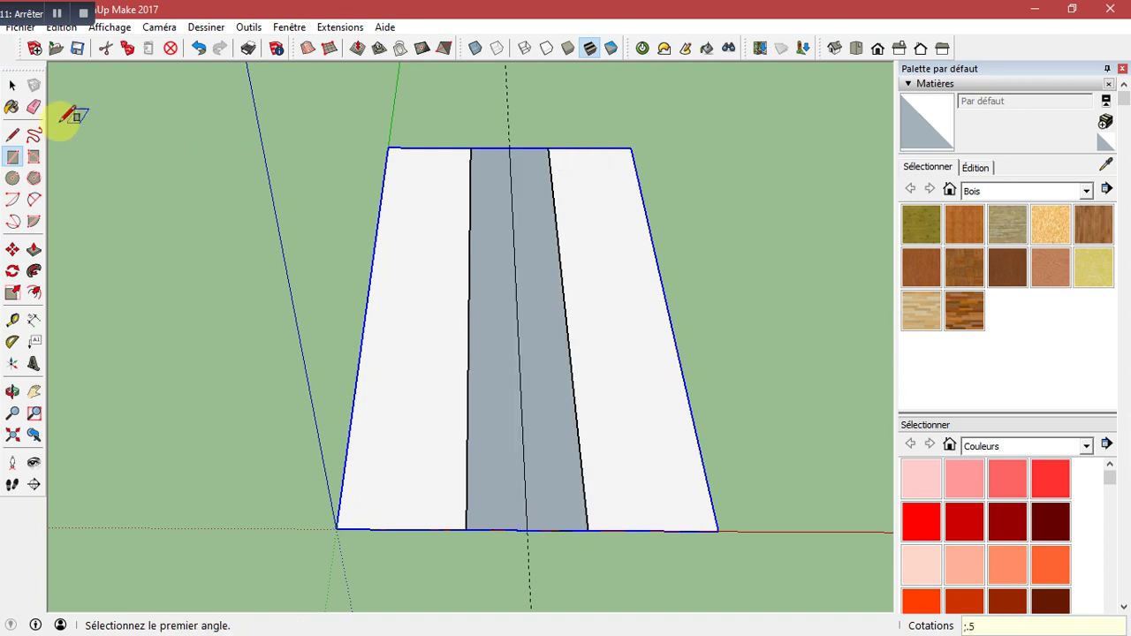
# - Erase the middle edge between the strips, turn on X-ray and zoom to the lamp base
pyautogui.click(33, 107)
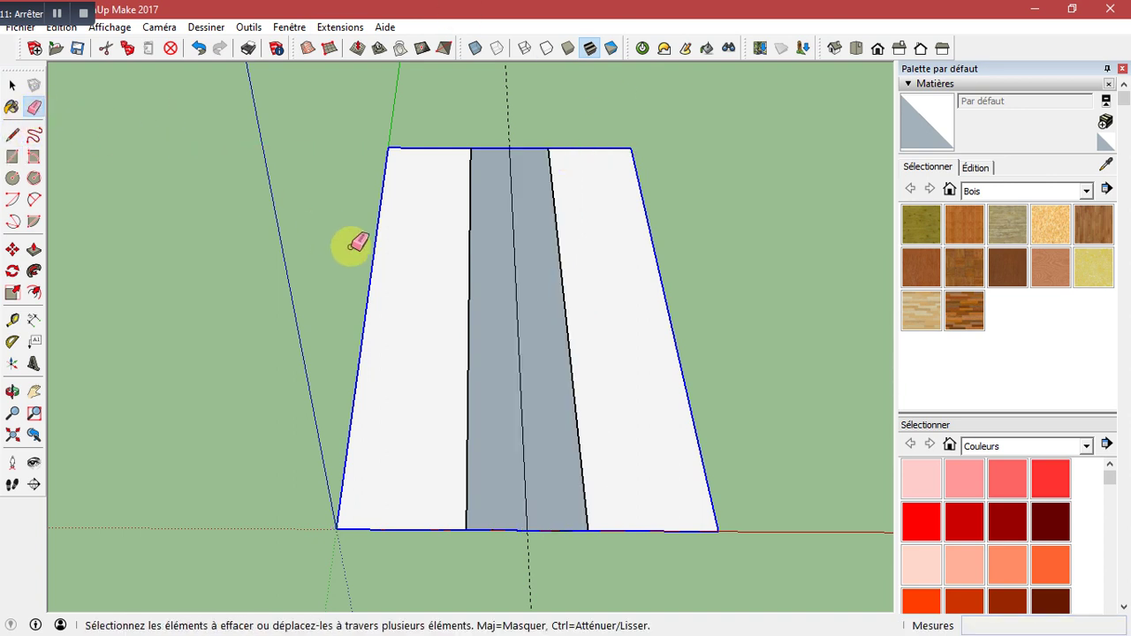
pyautogui.click(510, 311)
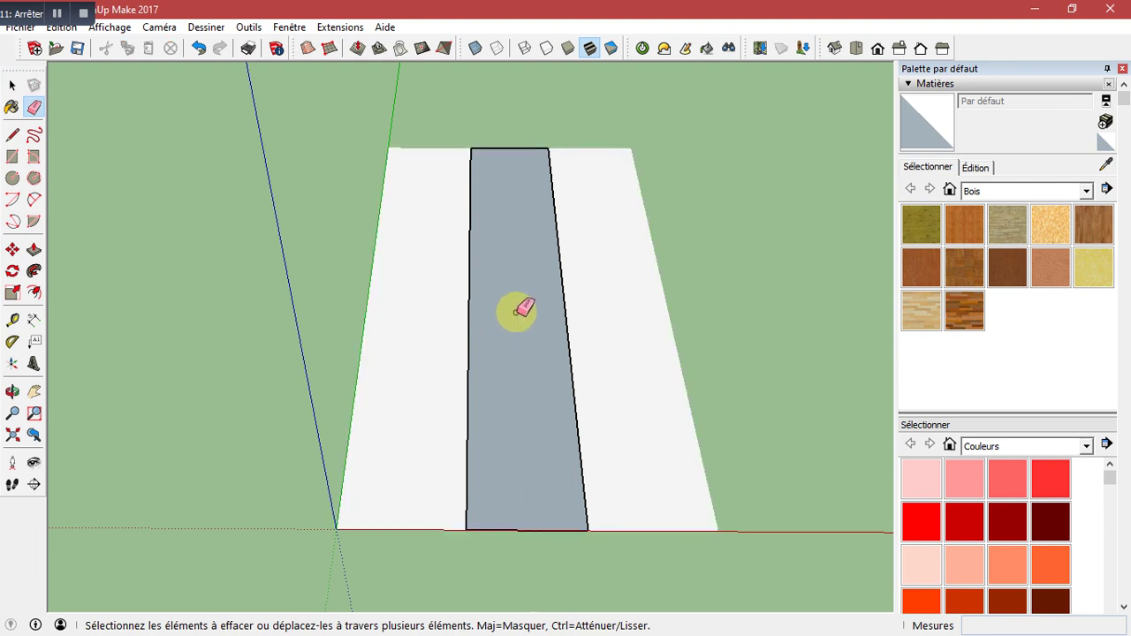
pyautogui.click(473, 51)
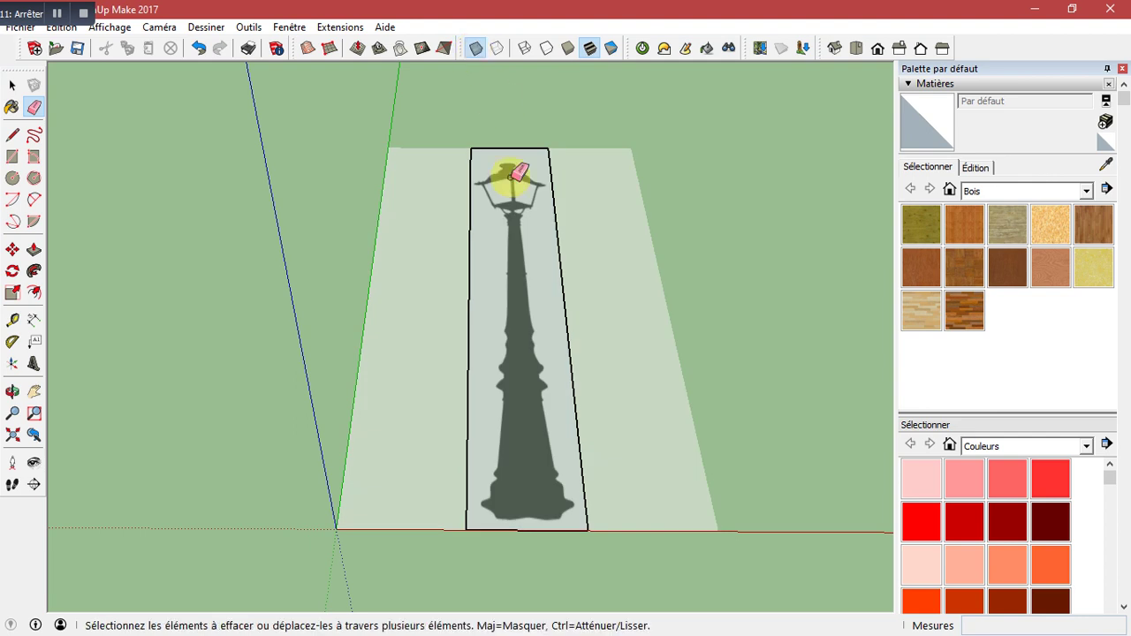
pyautogui.scroll(2, 516, 205)
pyautogui.scroll(2, 494, 217)
pyautogui.scroll(-2, 500, 101)
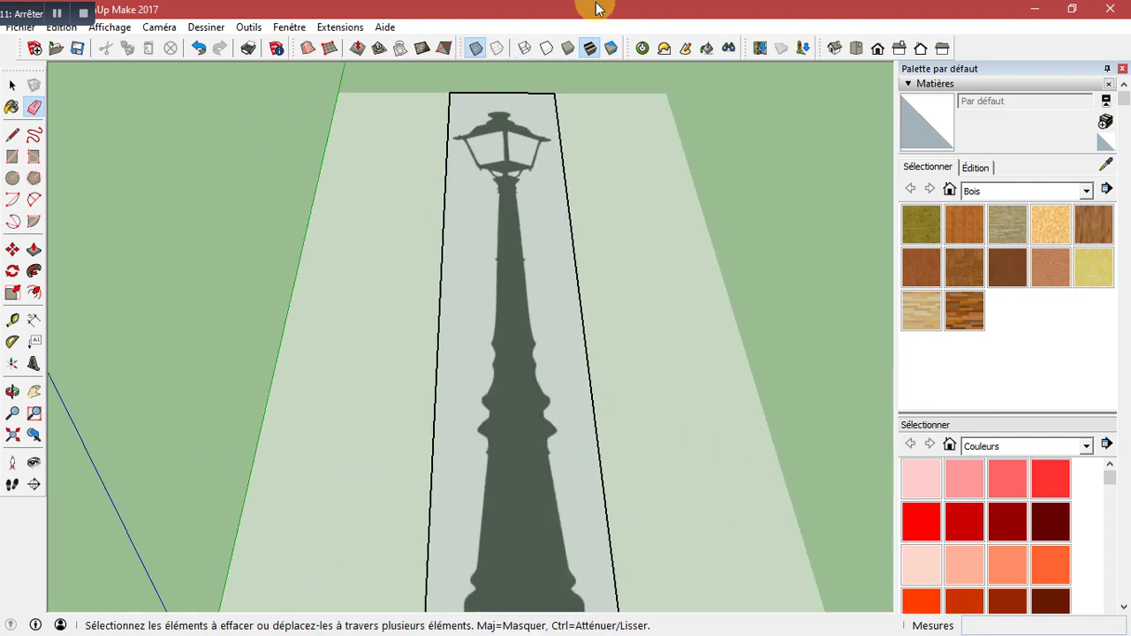
pyautogui.scroll(-2, 618, 189)
pyautogui.scroll(-3, 565, 186)
pyautogui.scroll(2, 613, 291)
pyautogui.scroll(3, 442, 222)
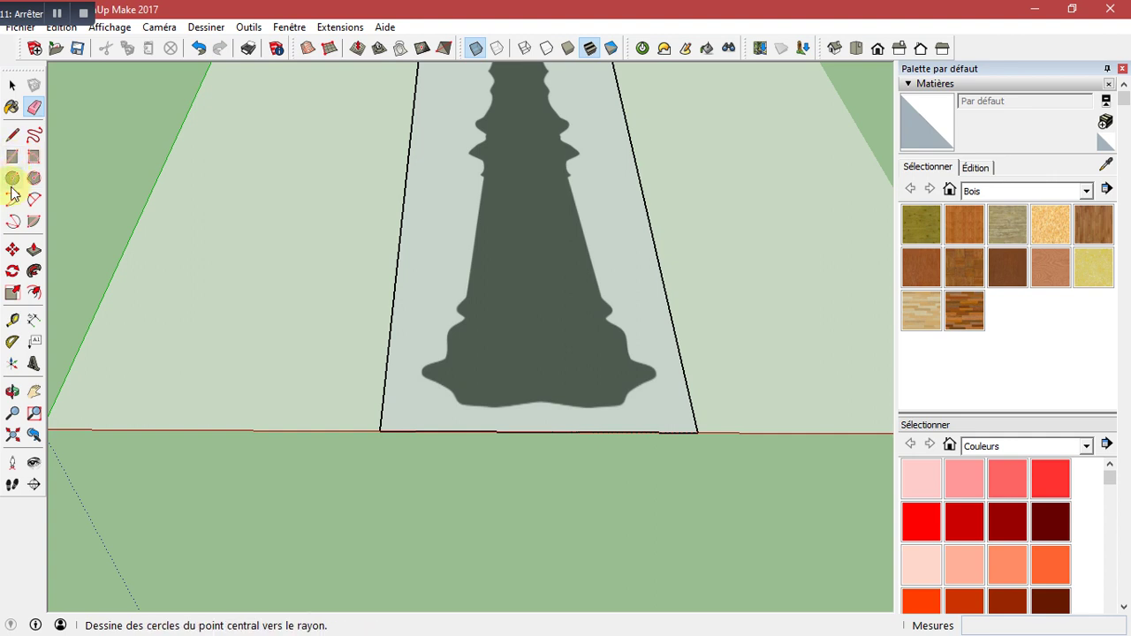
pyautogui.scroll(2, 185, 314)
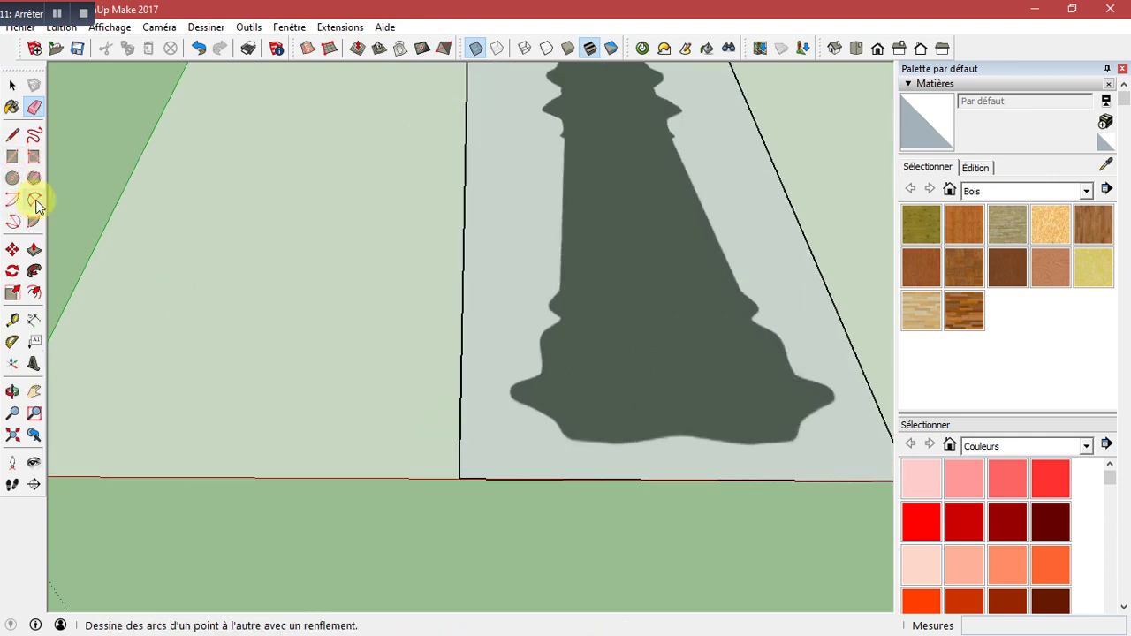
# - Trace the first two arcs along the lamp base outline with the 2 Point Arc tool
pyautogui.click(34, 199)
pyautogui.scroll(2, 538, 497)
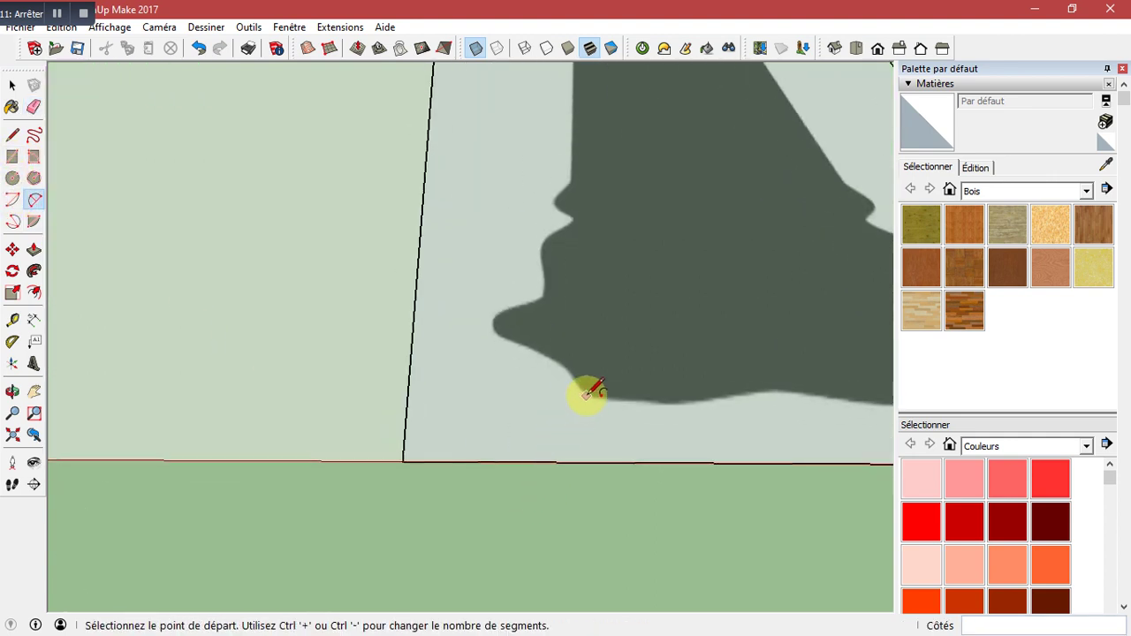
pyautogui.click(567, 372)
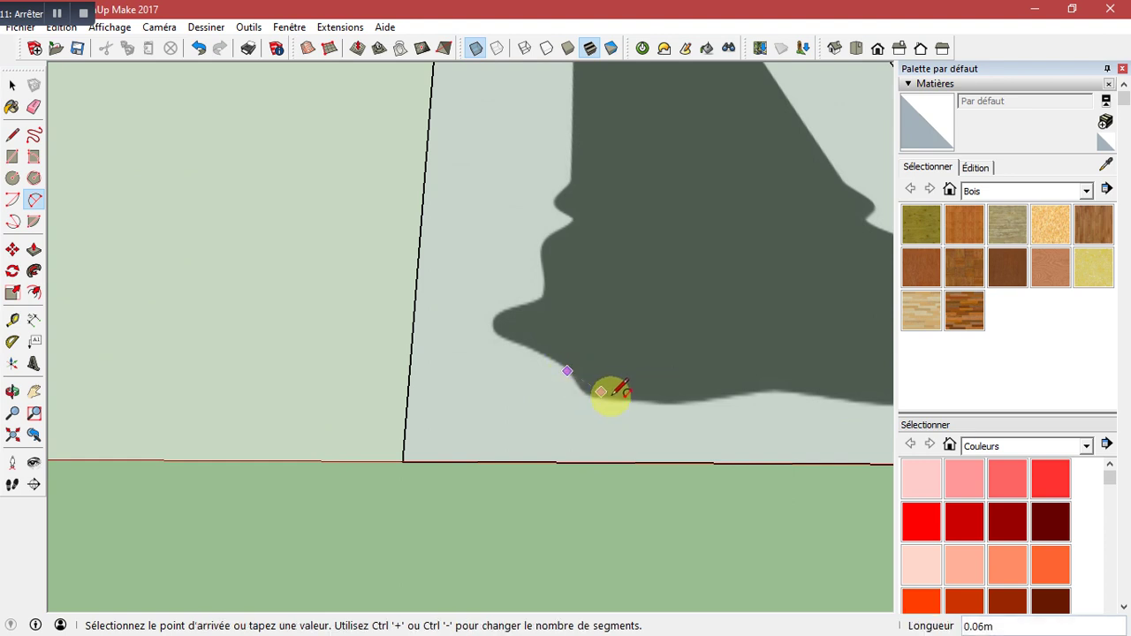
pyautogui.click(638, 402)
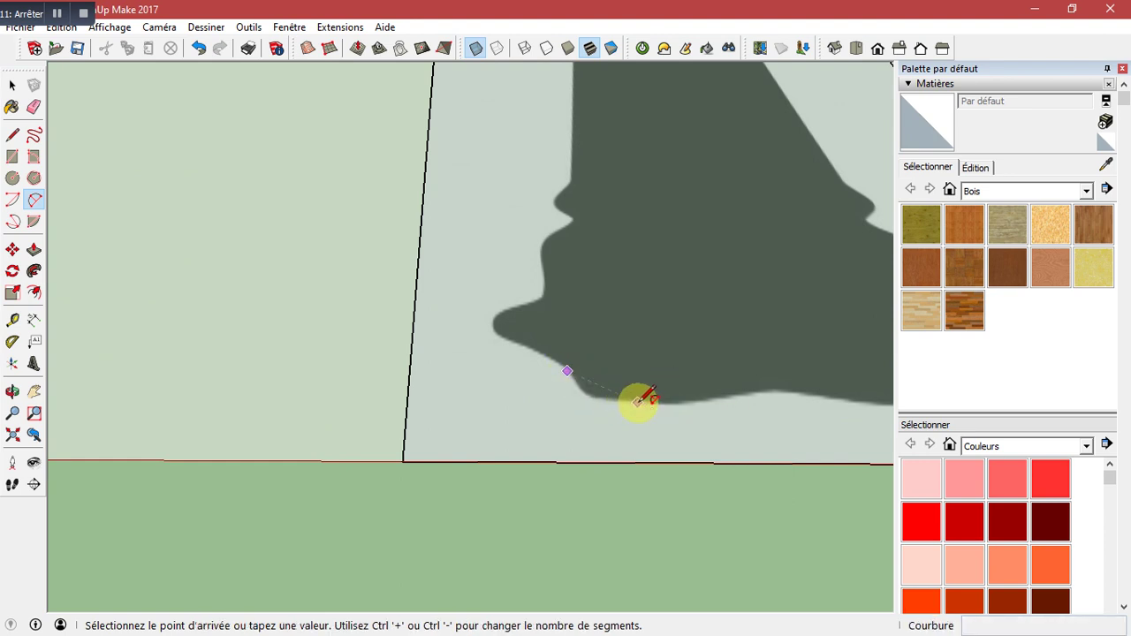
pyautogui.scroll(1, 603, 399)
pyautogui.scroll(1, 599, 397)
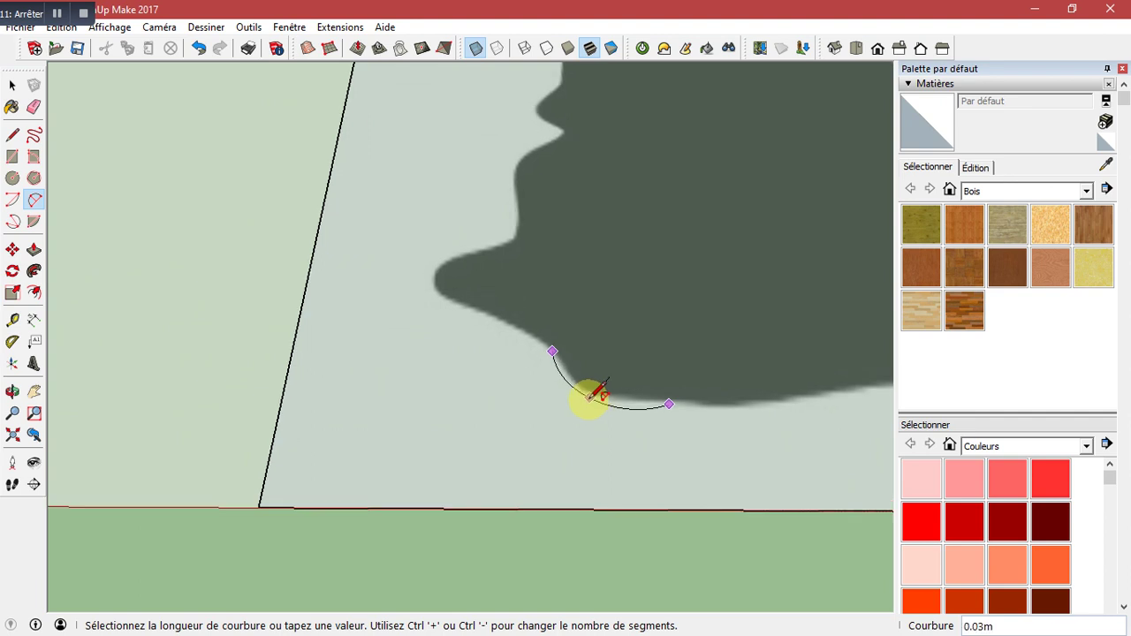
pyautogui.click(586, 399)
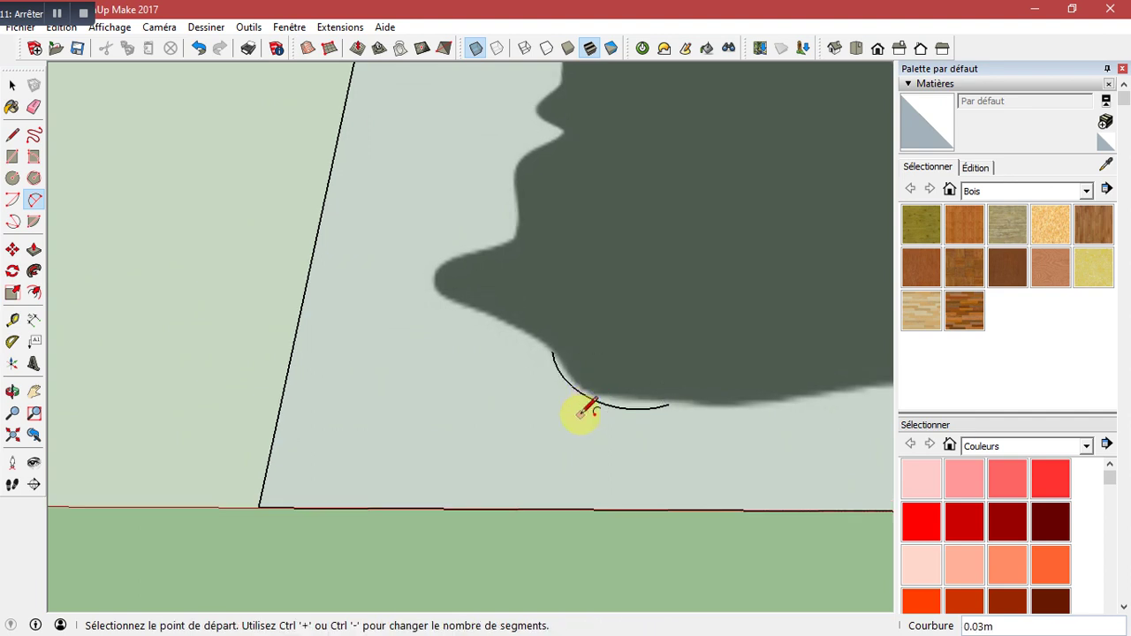
pyautogui.scroll(-1, 584, 407)
pyautogui.click(550, 371)
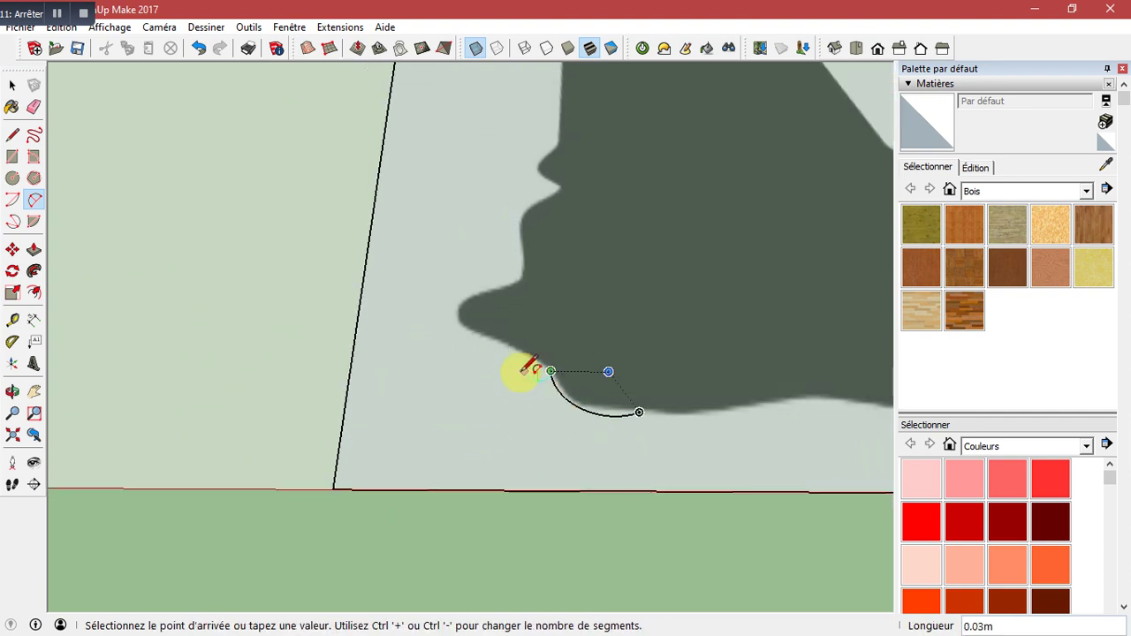
pyautogui.click(462, 330)
pyautogui.scroll(1, 517, 345)
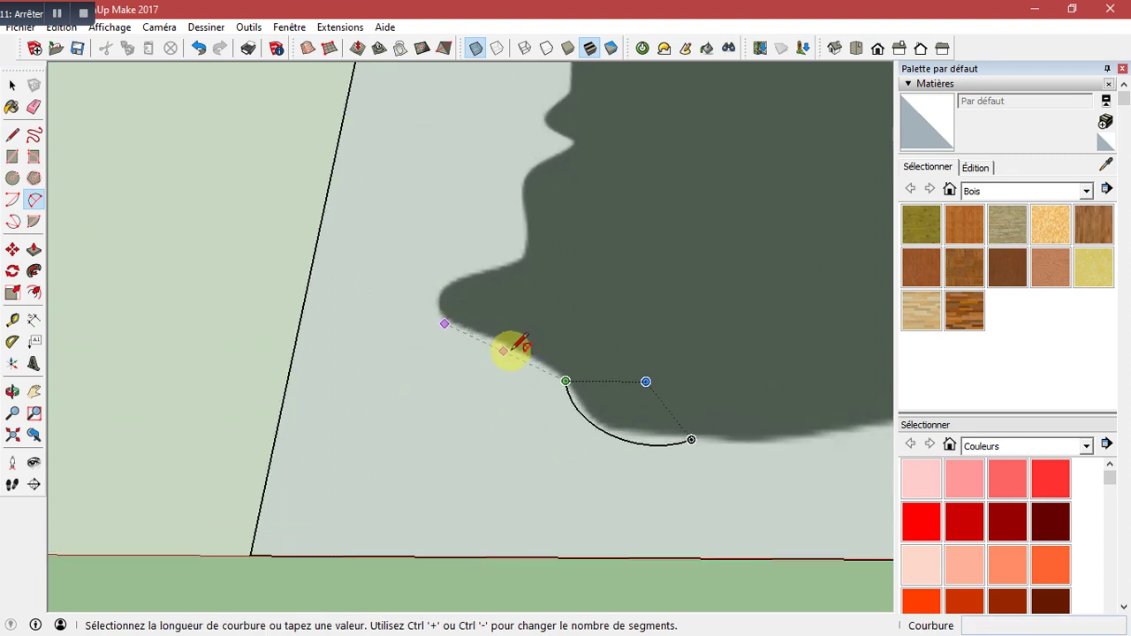
pyautogui.scroll(1, 520, 347)
pyautogui.click(519, 356)
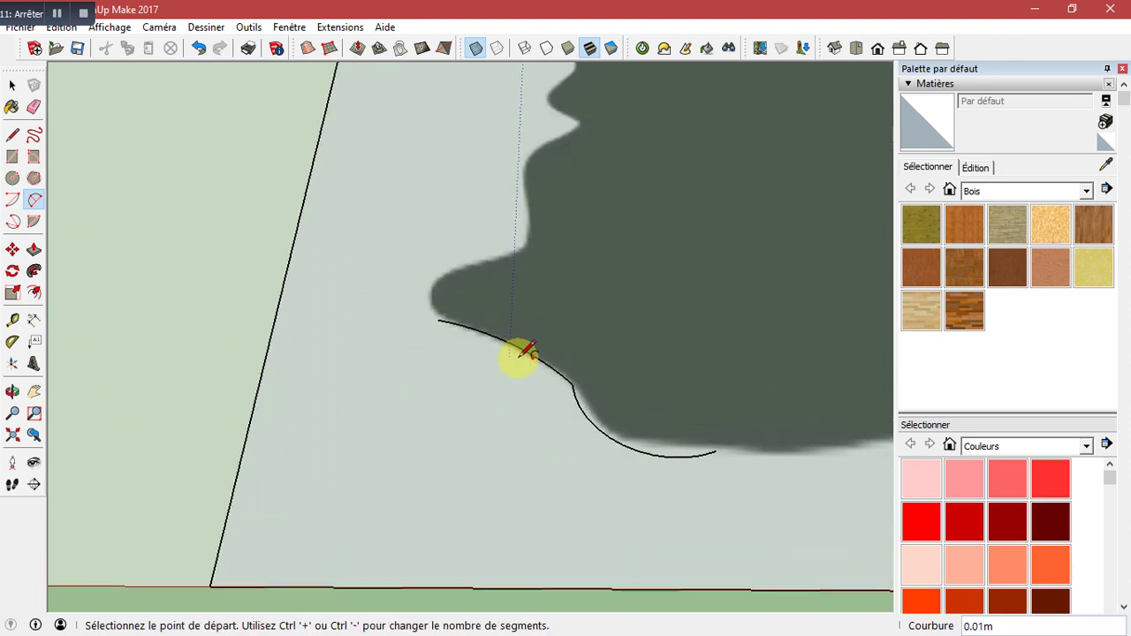
pyautogui.scroll(-2, 504, 349)
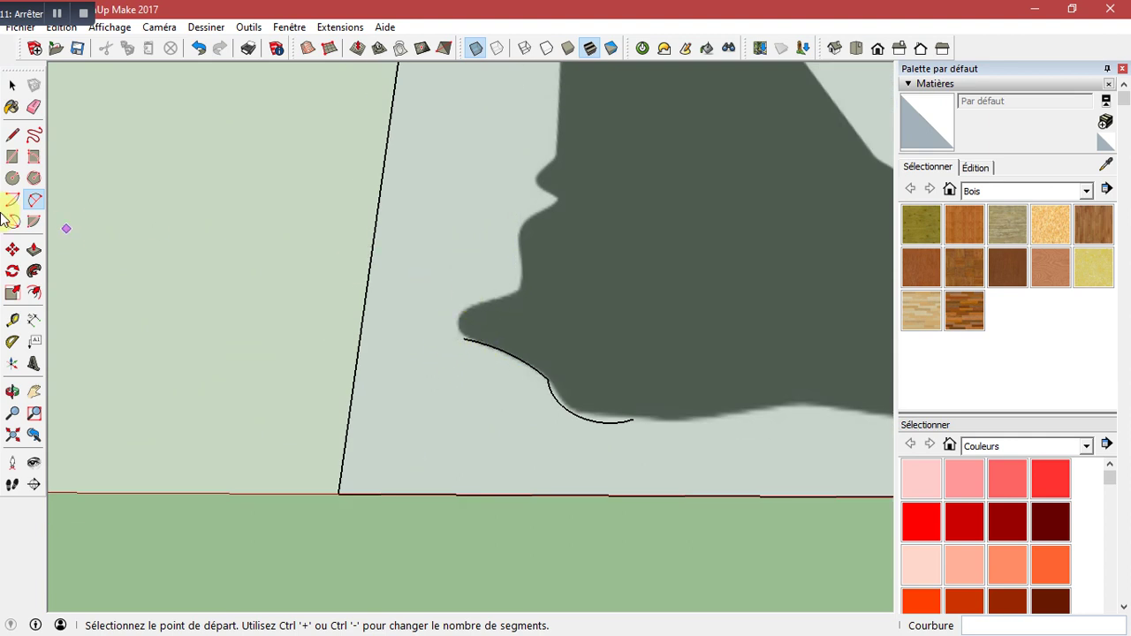
# - Add three more connected arcs around the base lip and up the stem outline
pyautogui.click(462, 338)
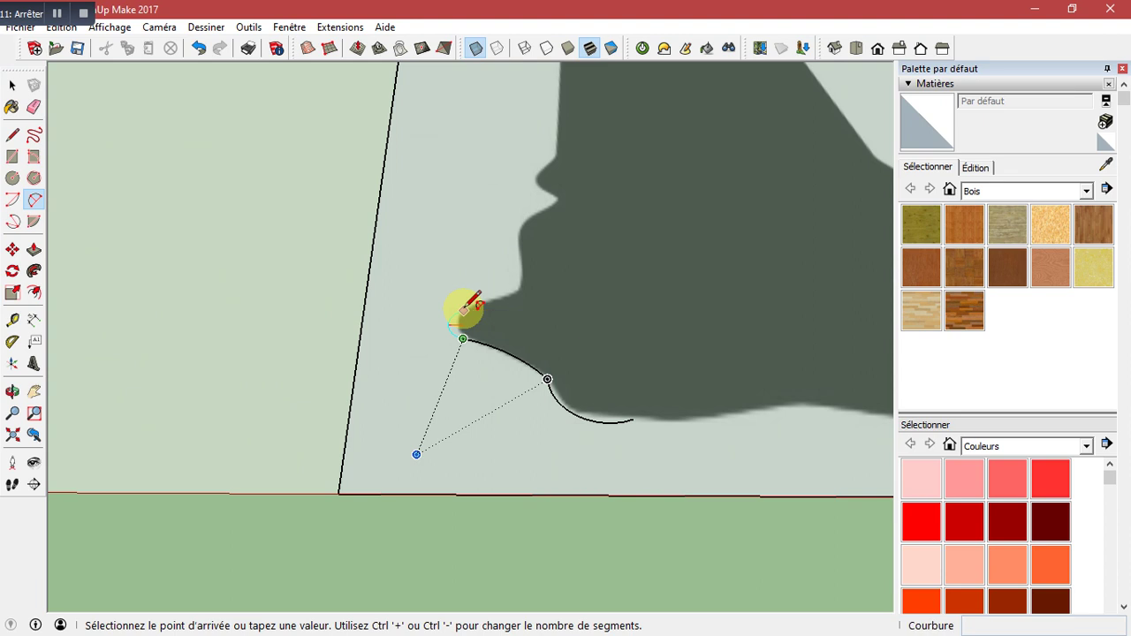
pyautogui.click(463, 310)
pyautogui.scroll(5, 462, 312)
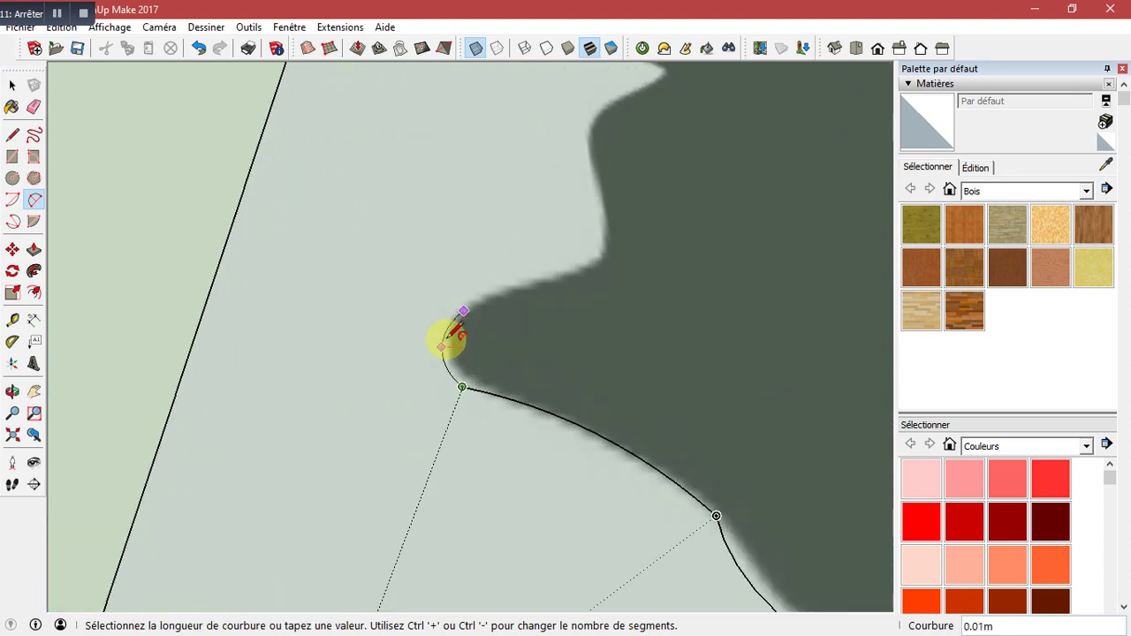
pyautogui.click(451, 339)
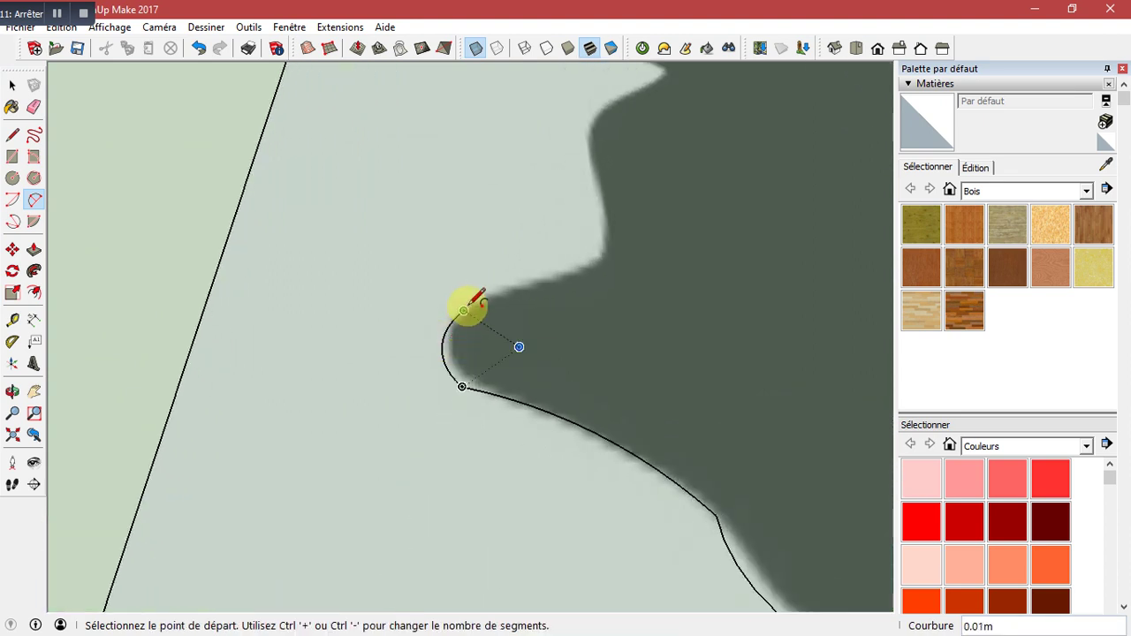
pyautogui.click(463, 310)
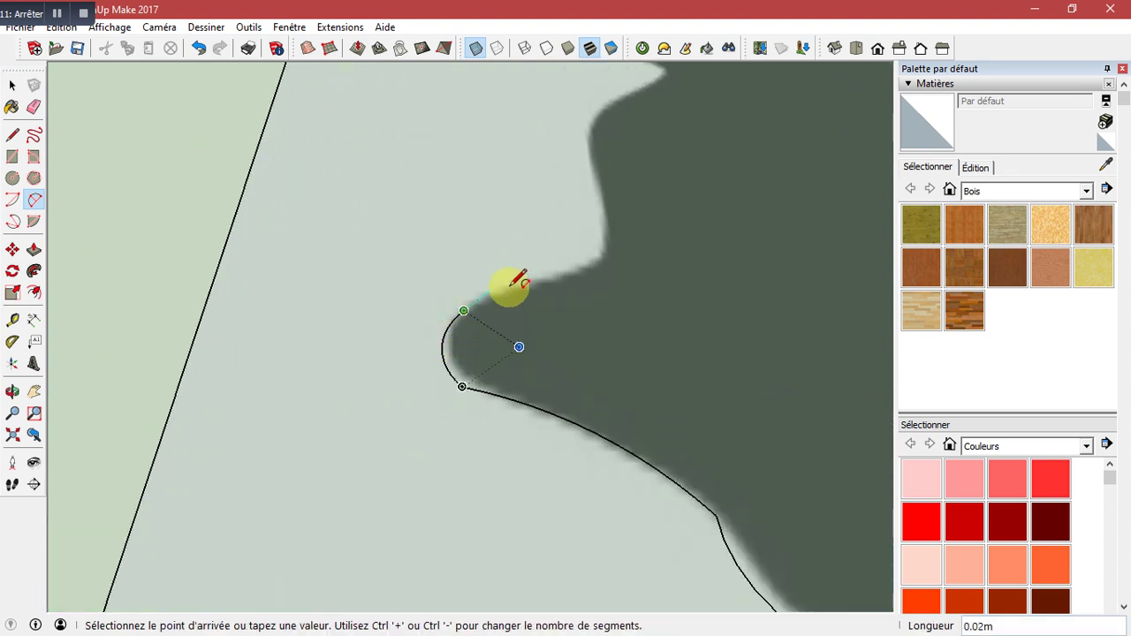
pyautogui.click(586, 267)
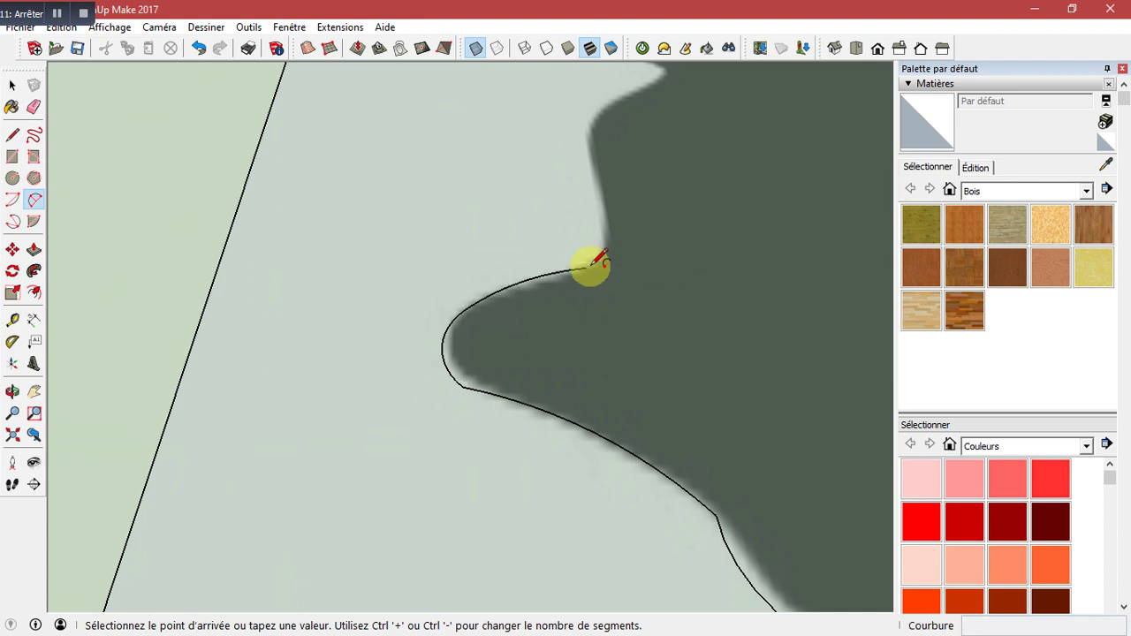
pyautogui.click(589, 267)
pyautogui.click(607, 217)
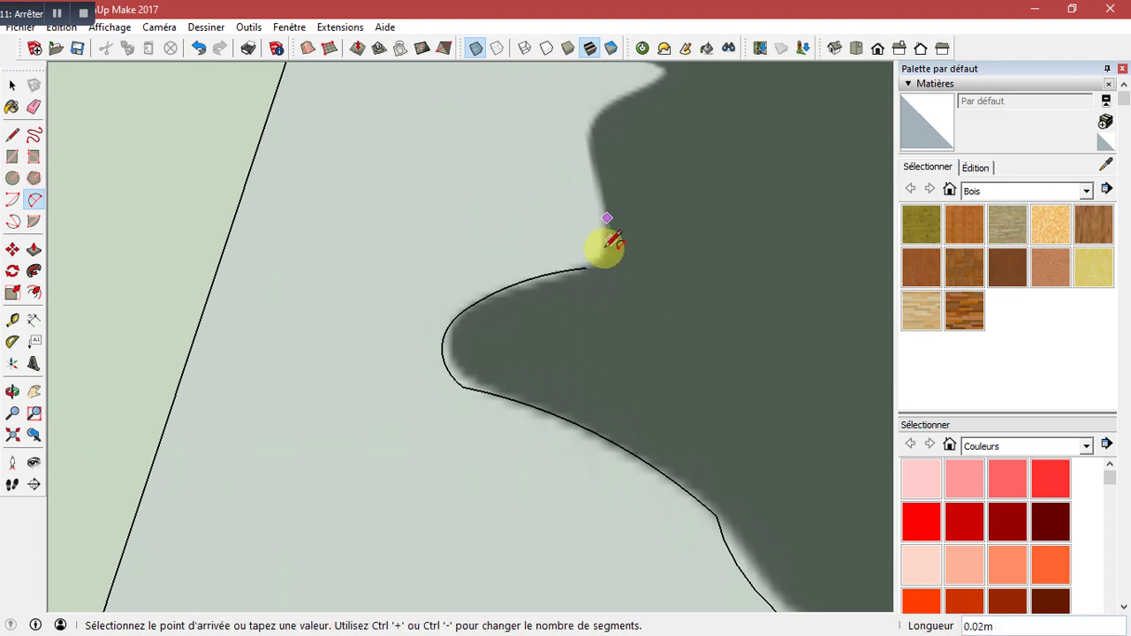
pyautogui.click(586, 267)
pyautogui.scroll(1, 606, 250)
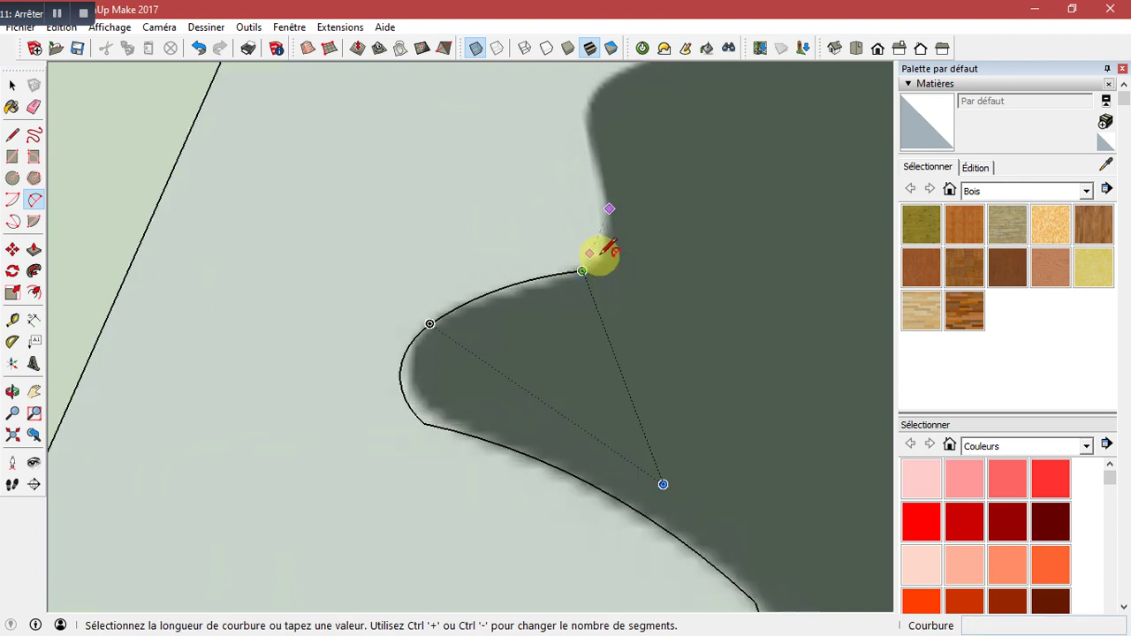
pyautogui.scroll(2, 601, 252)
pyautogui.scroll(1, 615, 254)
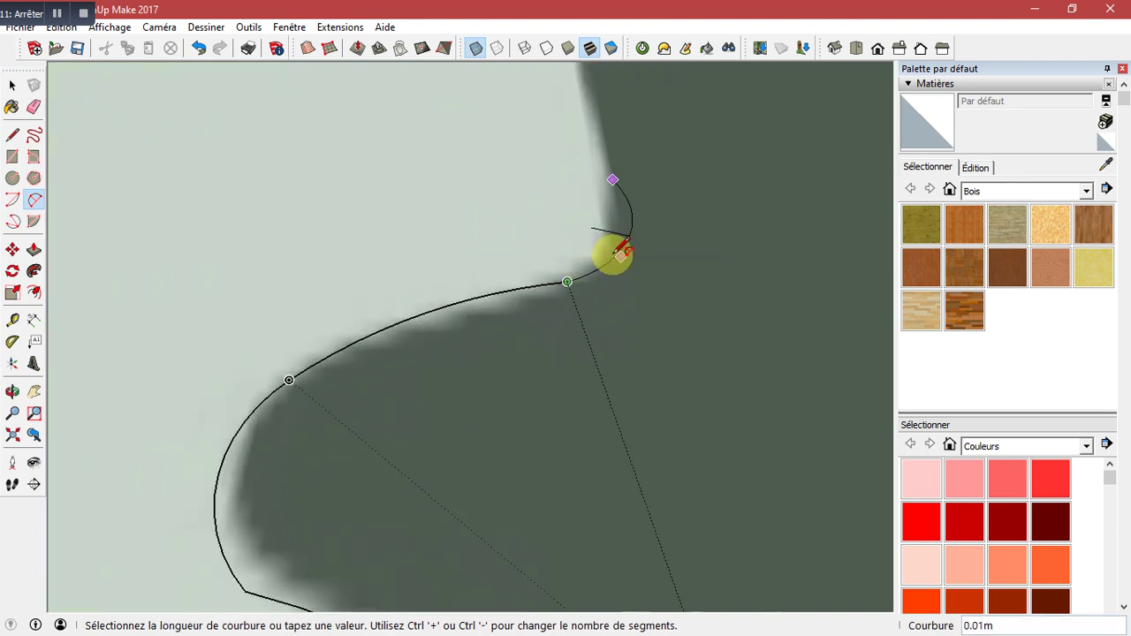
pyautogui.scroll(1, 612, 253)
pyautogui.scroll(1, 608, 252)
pyautogui.scroll(1, 606, 250)
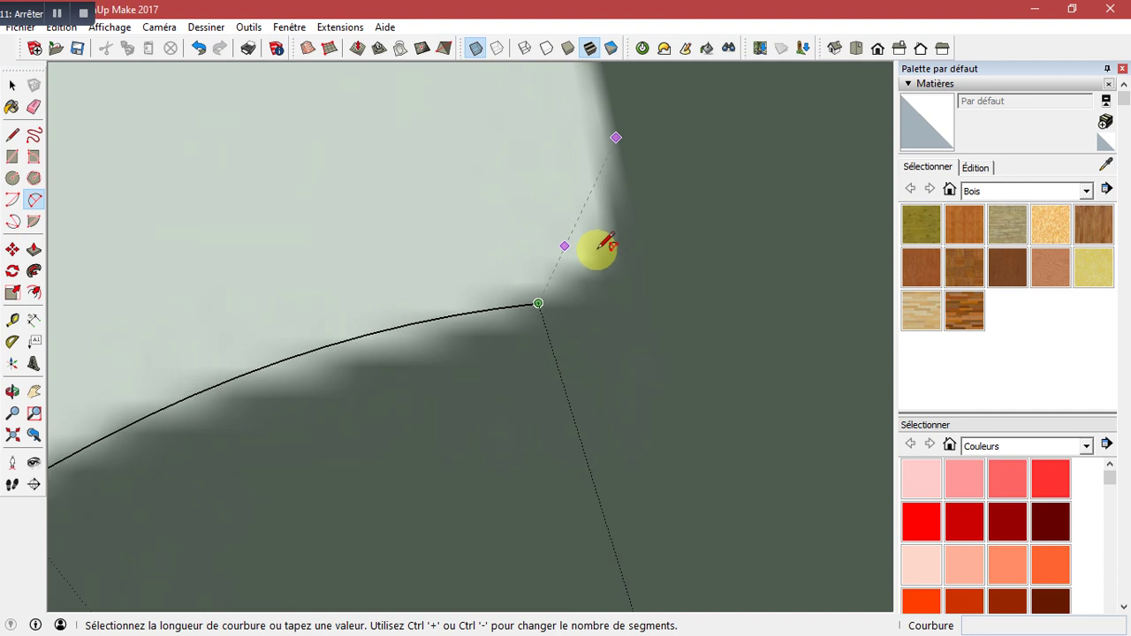
pyautogui.scroll(1, 607, 246)
pyautogui.scroll(1, 601, 244)
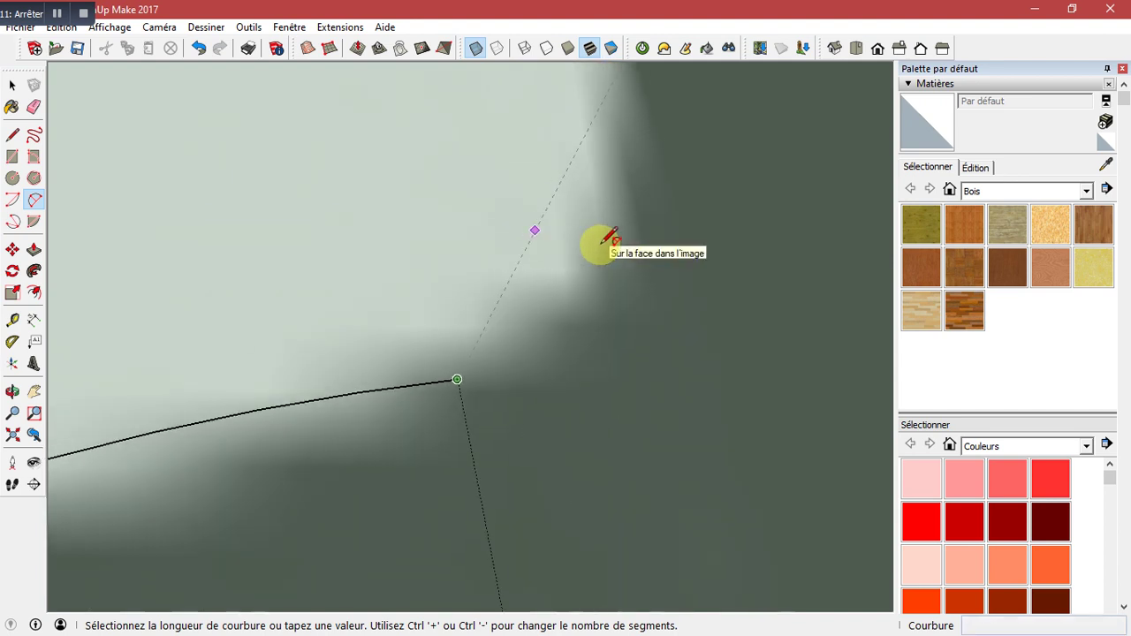
pyautogui.scroll(2, 608, 238)
pyautogui.click(608, 240)
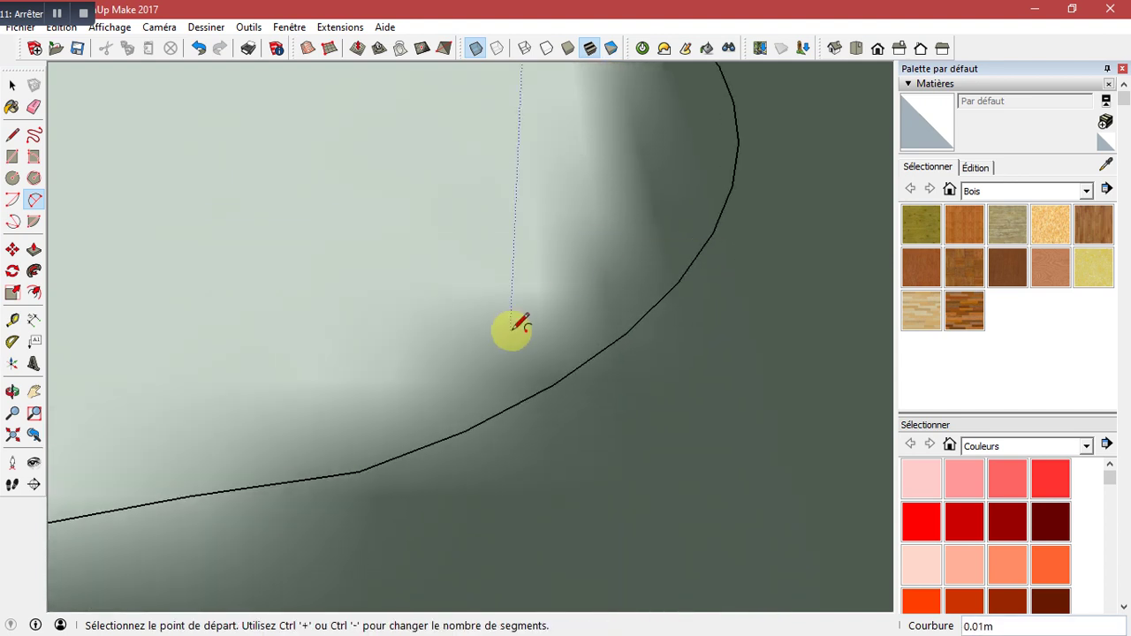
pyautogui.scroll(-2, 495, 353)
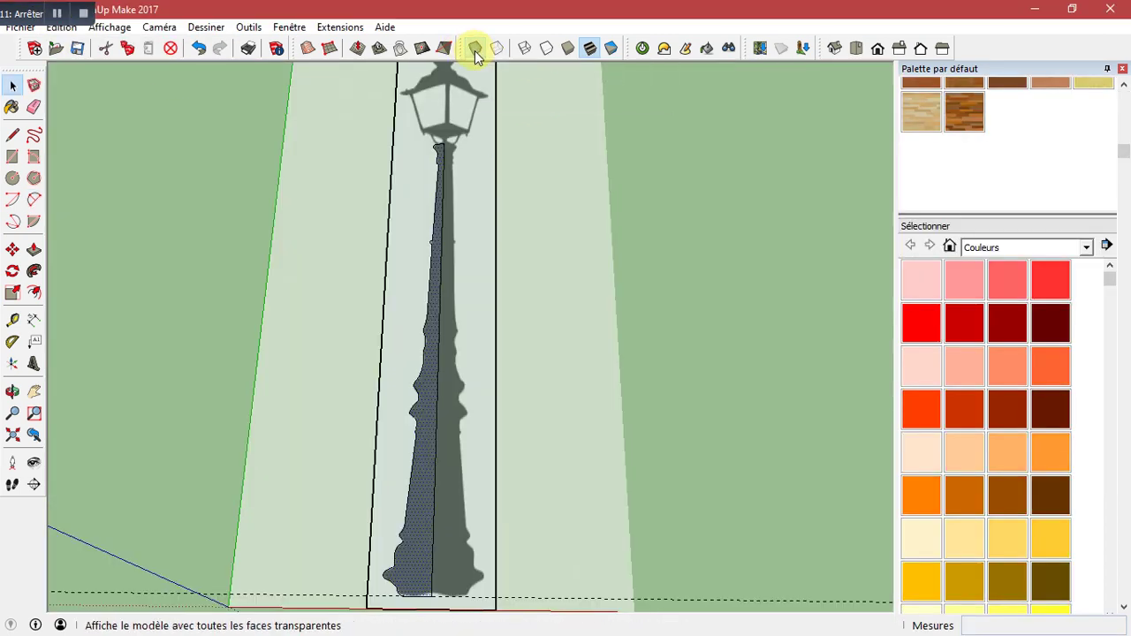
# - Turn X-ray off and close the step-three note without placing text
pyautogui.click(475, 48)
pyautogui.scroll(-3, 437, 265)
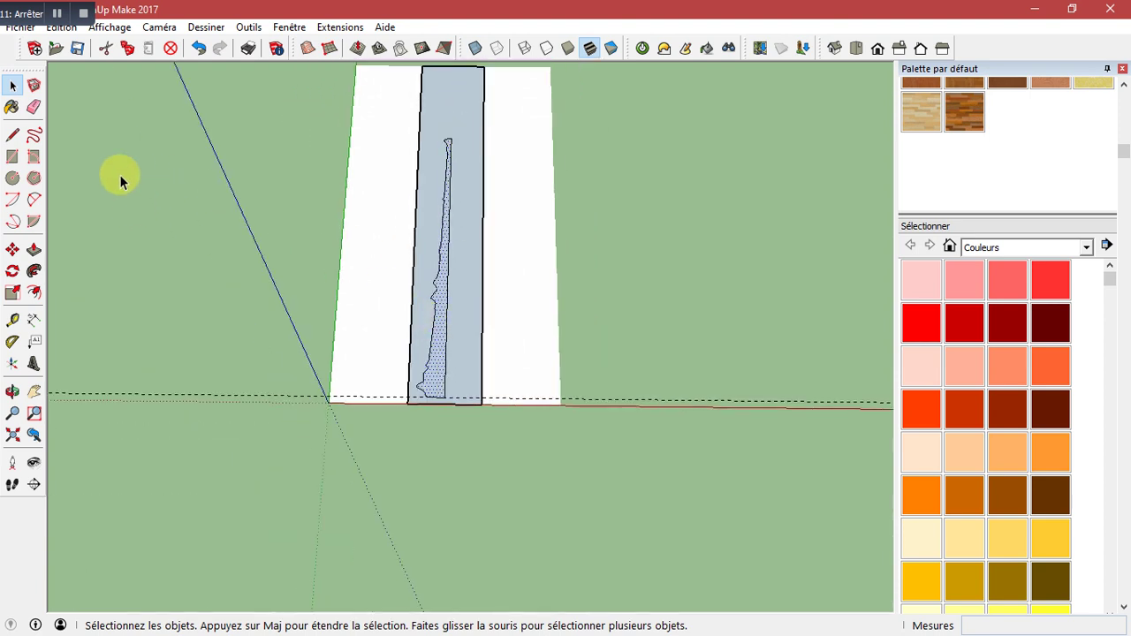
pyautogui.click(58, 15)
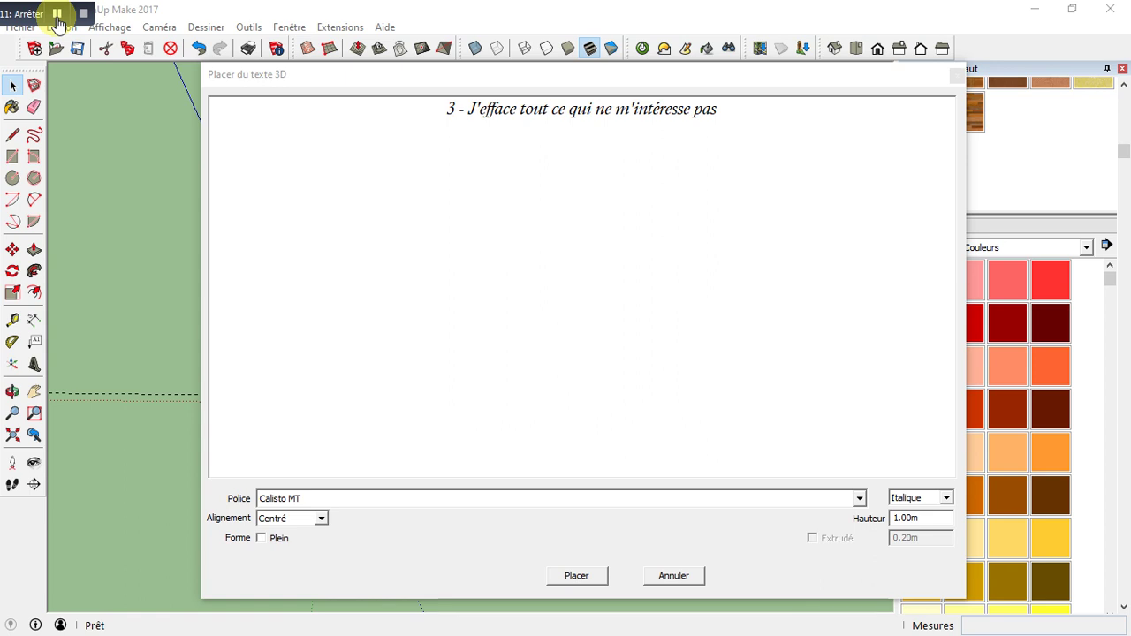
pyautogui.click(672, 578)
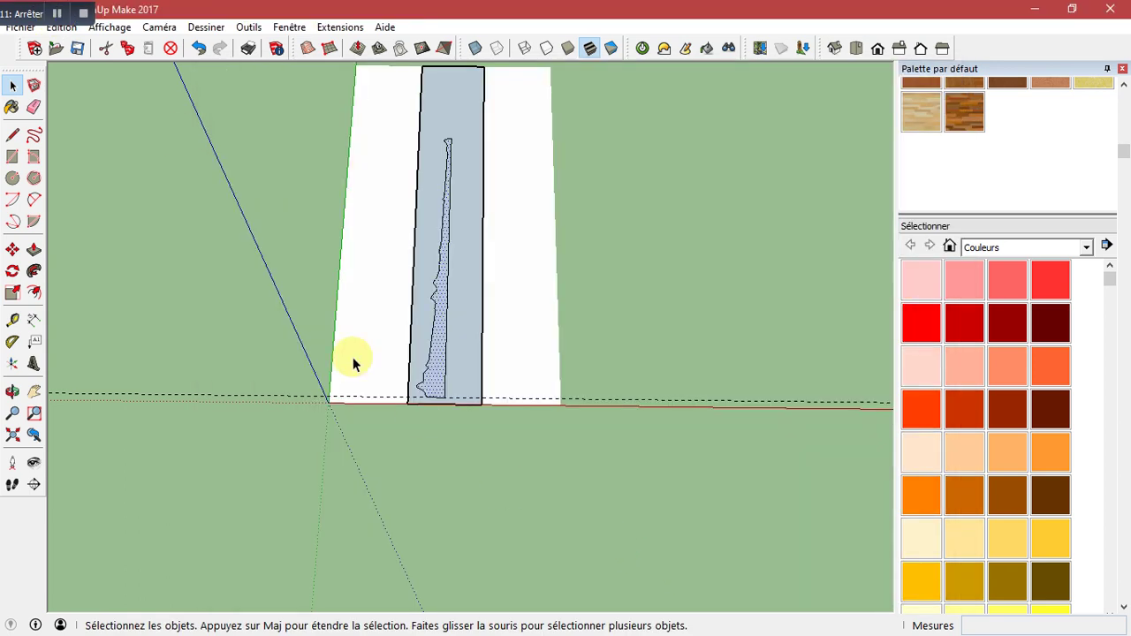
# - Erase the lamp image, covering strip, bottom edge and stray vertical line, leaving only the half-profile
pyautogui.click(34, 106)
pyautogui.moveTo(342, 239); pyautogui.dragTo(346, 239)
pyautogui.moveTo(417, 245); pyautogui.dragTo(422, 246)
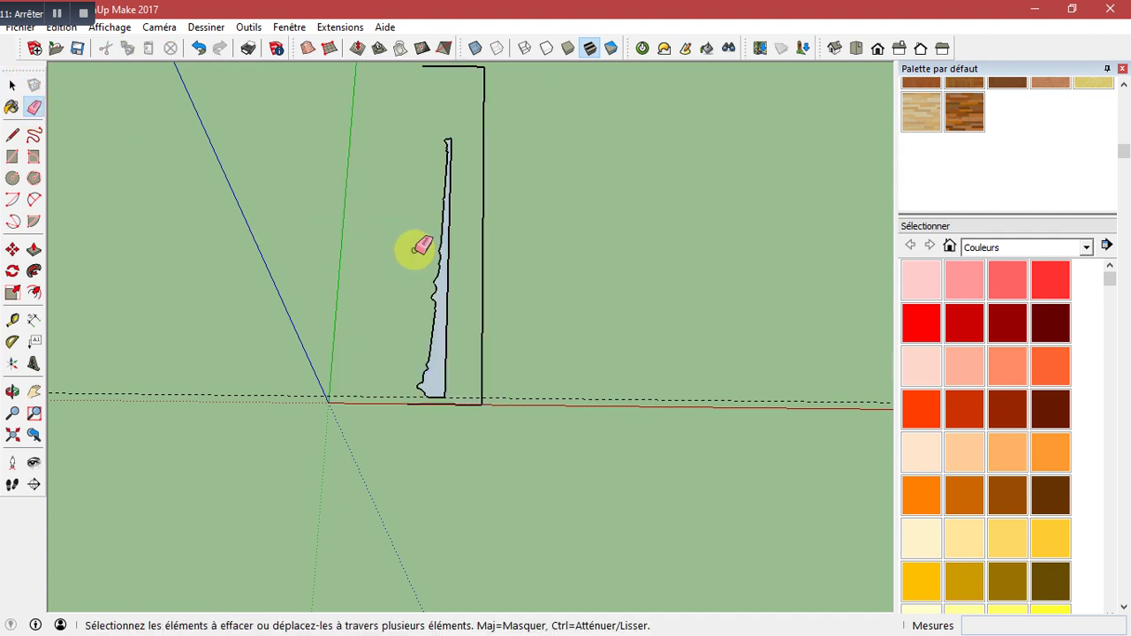
pyautogui.click(471, 404)
pyautogui.click(479, 334)
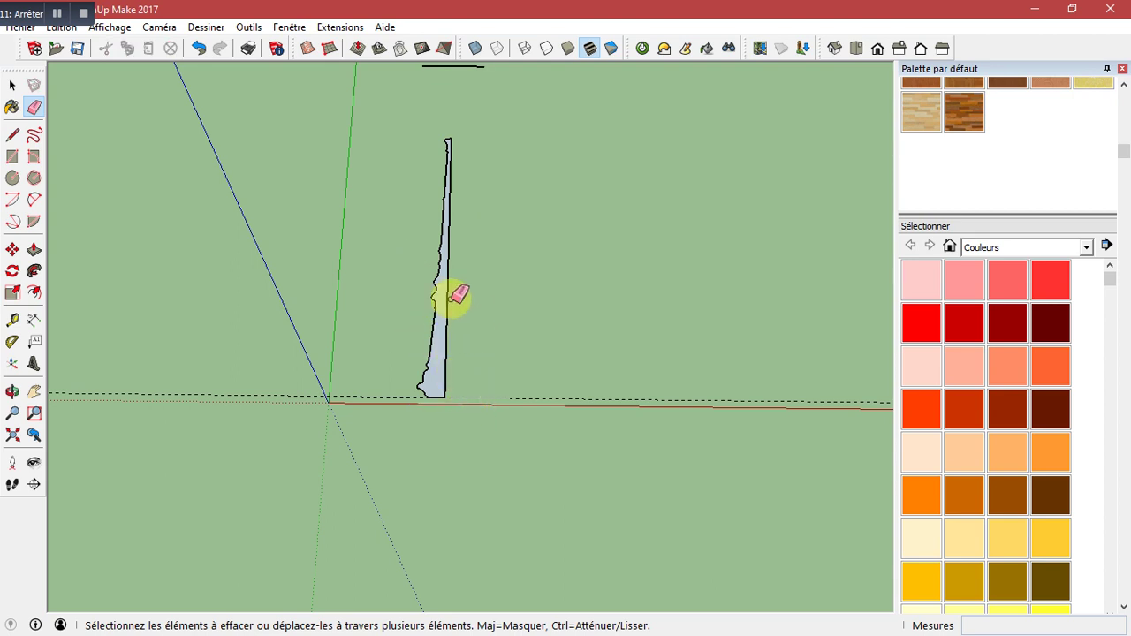
pyautogui.scroll(-2, 499, 521)
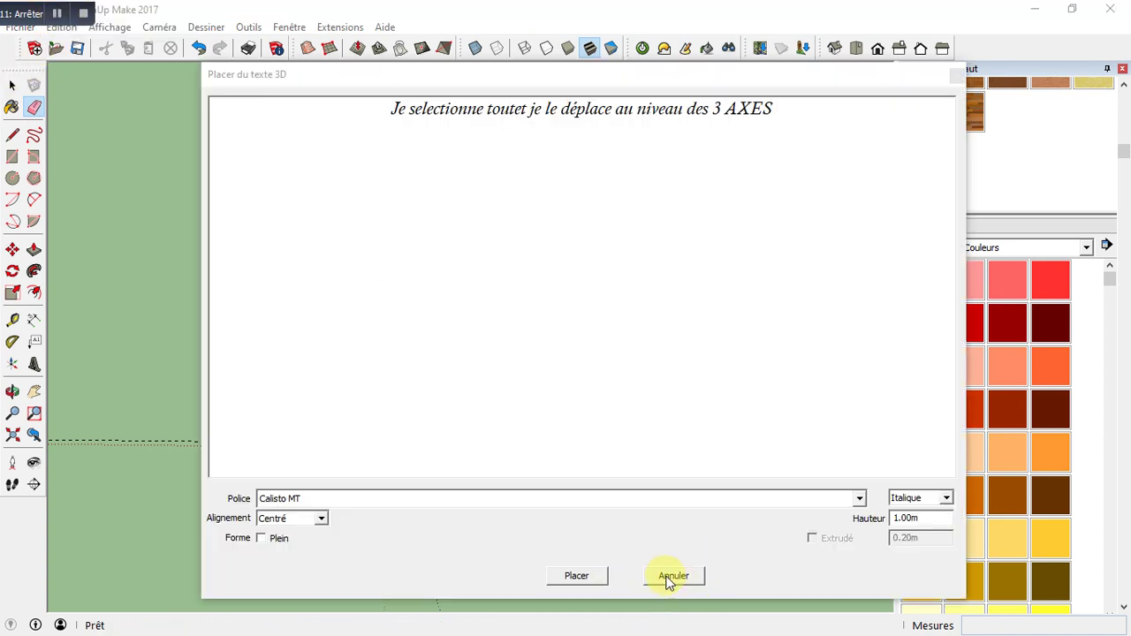
# - Close the caption, box-select the profile and move it from its bottom corner to the origin
pyautogui.click(667, 576)
pyautogui.moveTo(429, 239)
pyautogui.mouseDown()
pyautogui.moveTo(514, 475)
pyautogui.moveTo(518, 466)
pyautogui.mouseUp()
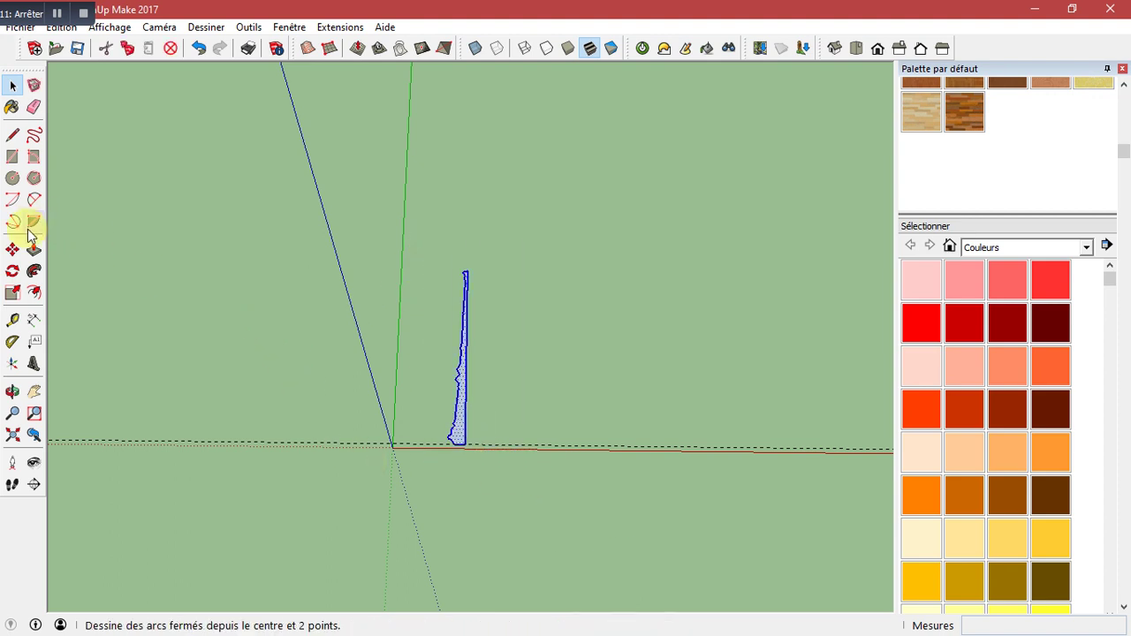
pyautogui.click(14, 251)
pyautogui.scroll(3, 455, 529)
pyautogui.scroll(2, 461, 408)
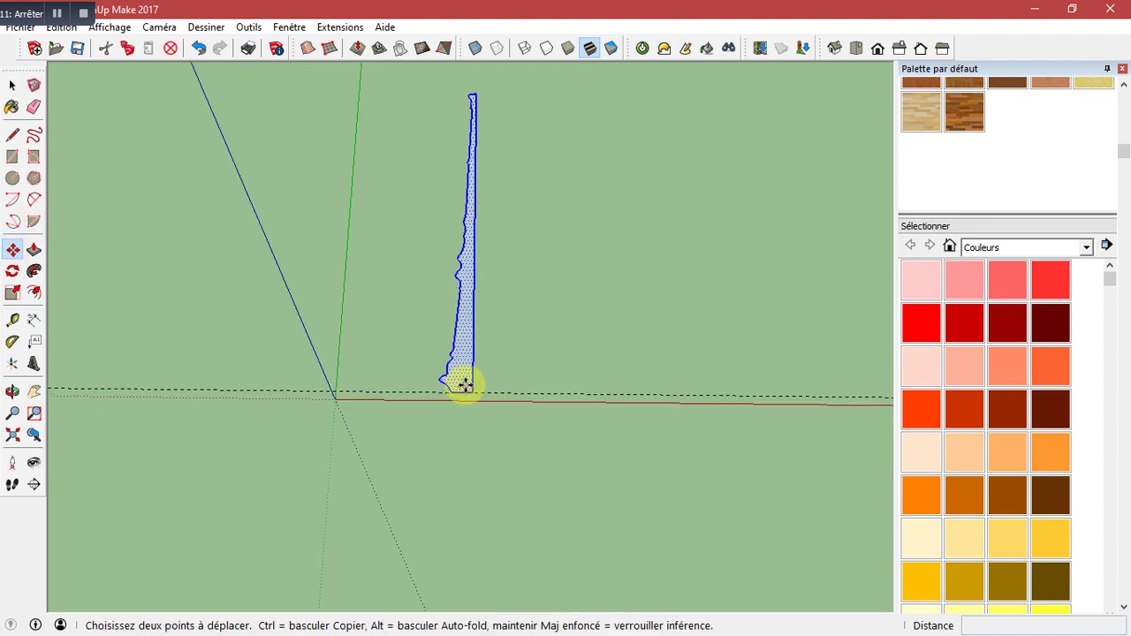
pyautogui.click(474, 391)
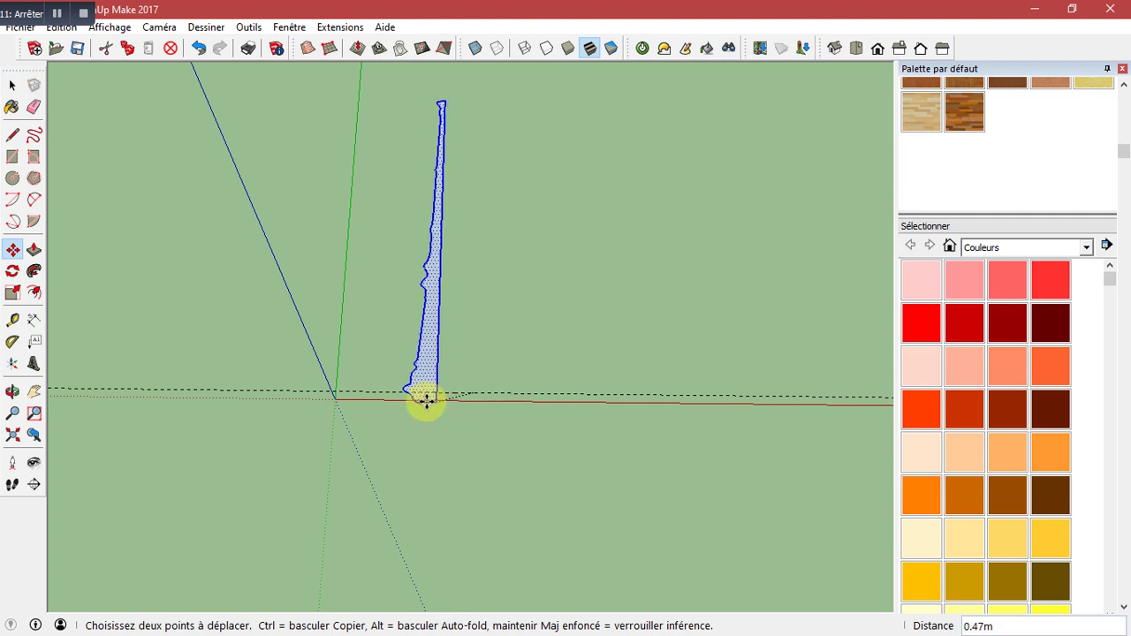
pyautogui.click(336, 398)
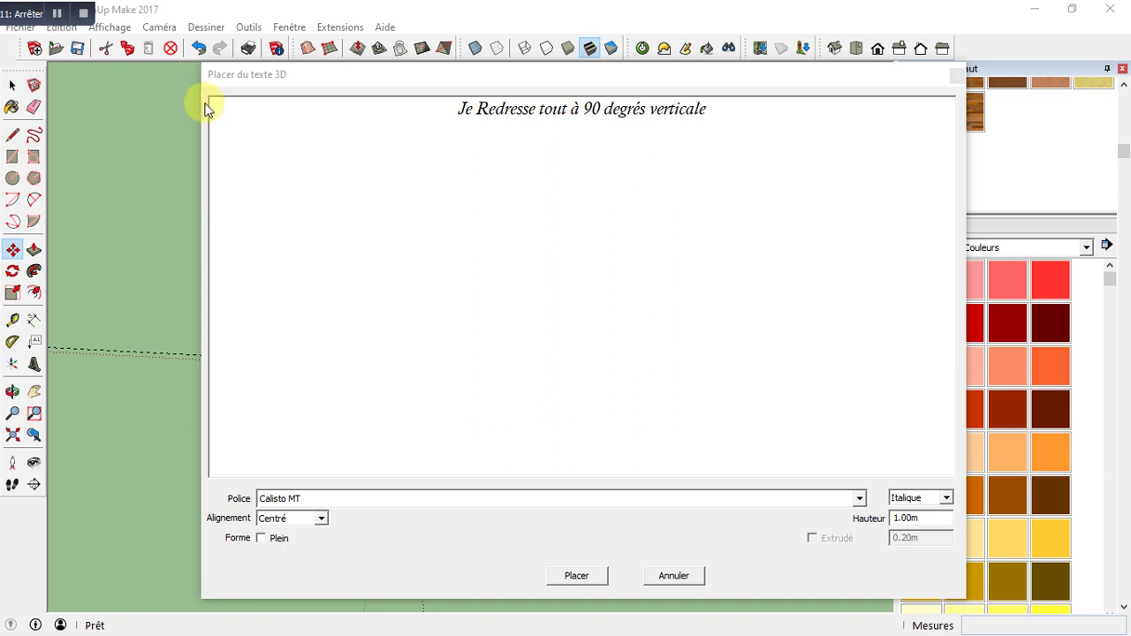
# - Rotate the profile 90° about the origin, locked to the red plane, so it stands vertical
pyautogui.click(665, 576)
pyautogui.moveTo(483, 392)
pyautogui.mouseDown(button='middle')
pyautogui.moveTo(474, 415)
pyautogui.moveTo(77, 273)
pyautogui.moveTo(83, 202)
pyautogui.mouseUp(button='middle')
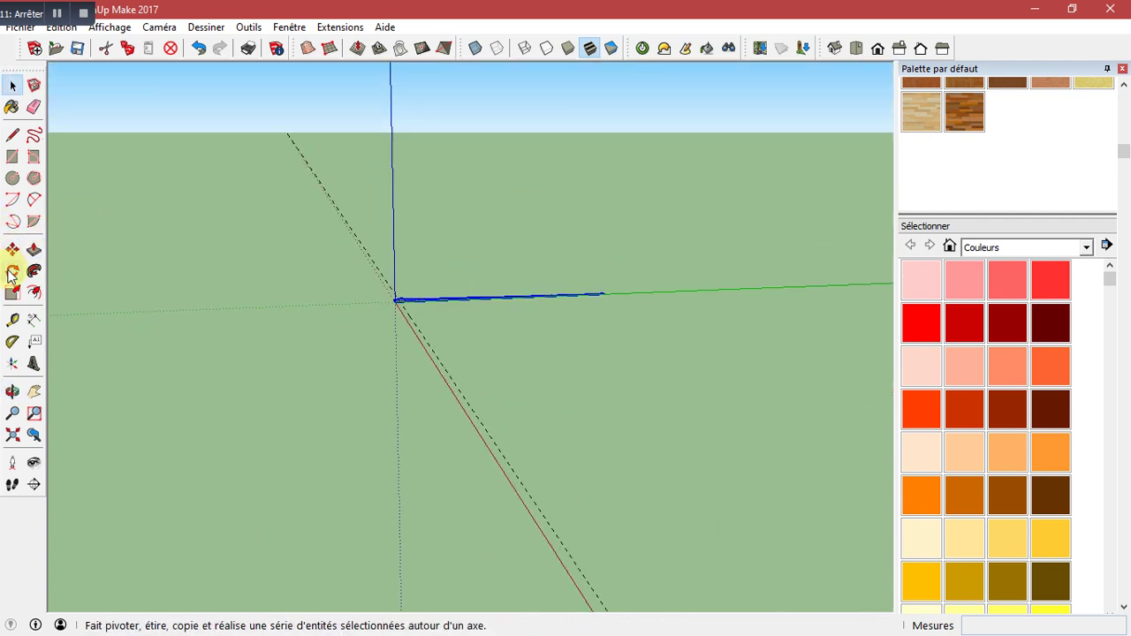
pyautogui.click(13, 271)
pyautogui.scroll(2, 323, 298)
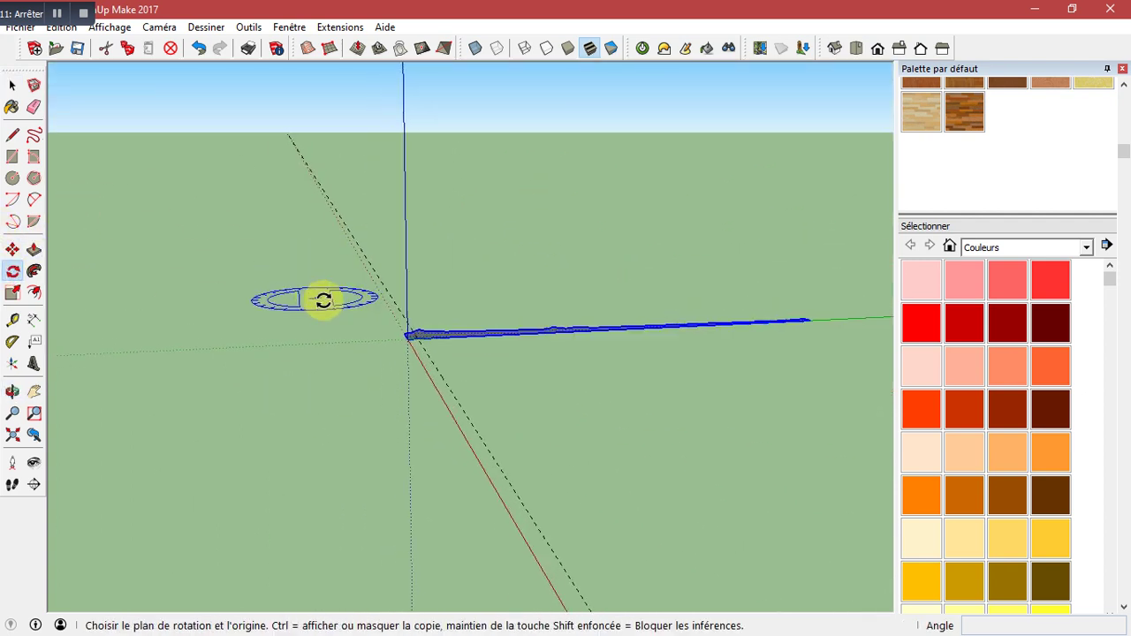
pyautogui.press('Right')
pyautogui.click(409, 339)
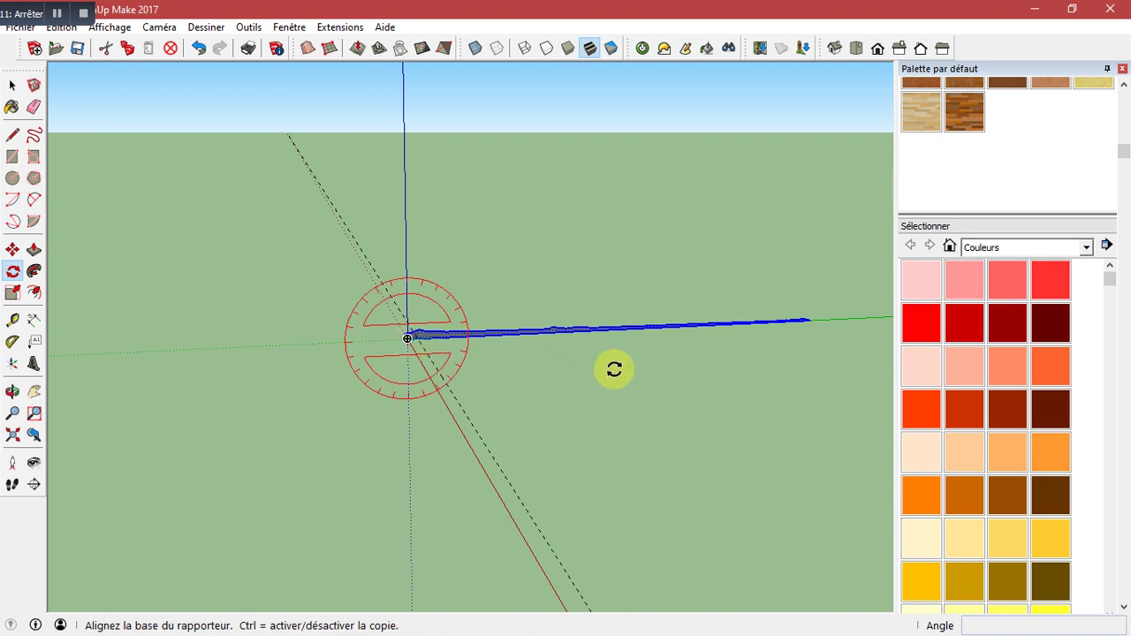
pyautogui.click(768, 322)
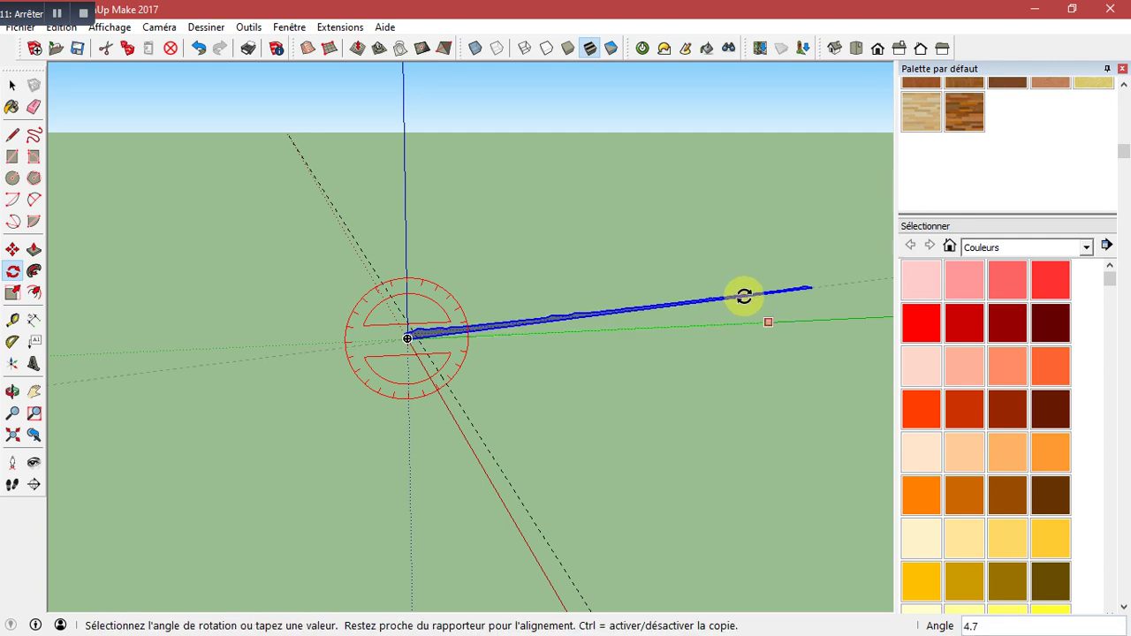
pyautogui.write('90')
pyautogui.click(744, 297)
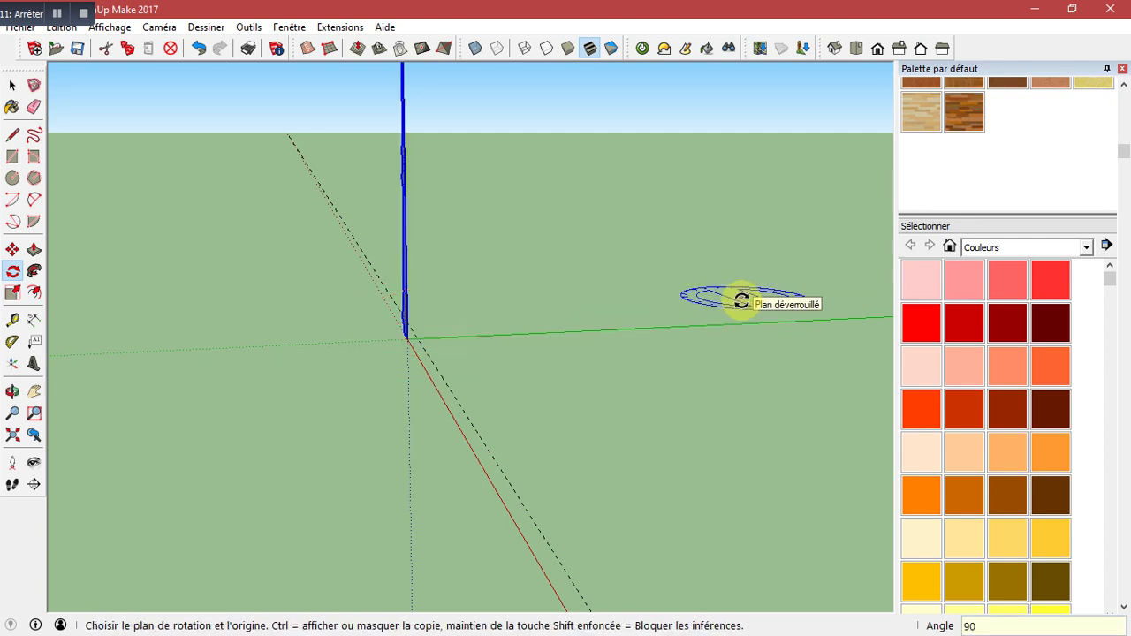
pyautogui.click(13, 85)
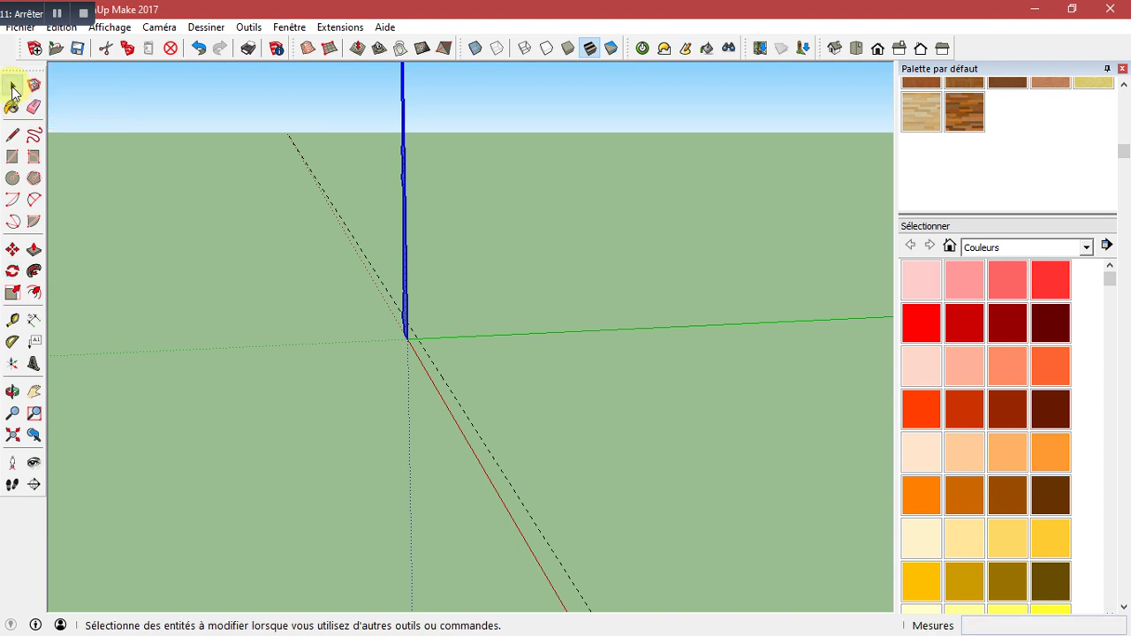
pyautogui.moveTo(149, 301)
pyautogui.mouseDown(button='middle')
pyautogui.moveTo(307, 416)
pyautogui.moveTo(518, 444)
pyautogui.moveTo(485, 323)
pyautogui.moveTo(380, 582)
pyautogui.moveTo(436, 386)
pyautogui.moveTo(525, 330)
pyautogui.moveTo(529, 442)
pyautogui.mouseUp(button='middle')
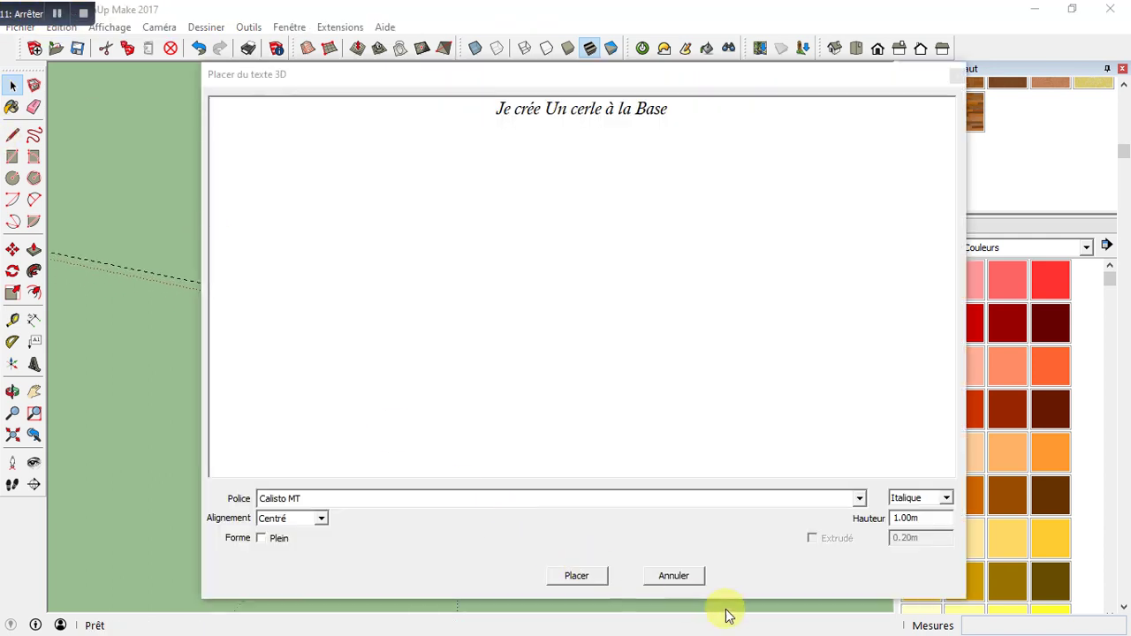
# - Dismiss the caption, start a circle centred at the origin, then cancel that first attempt
pyautogui.click(677, 579)
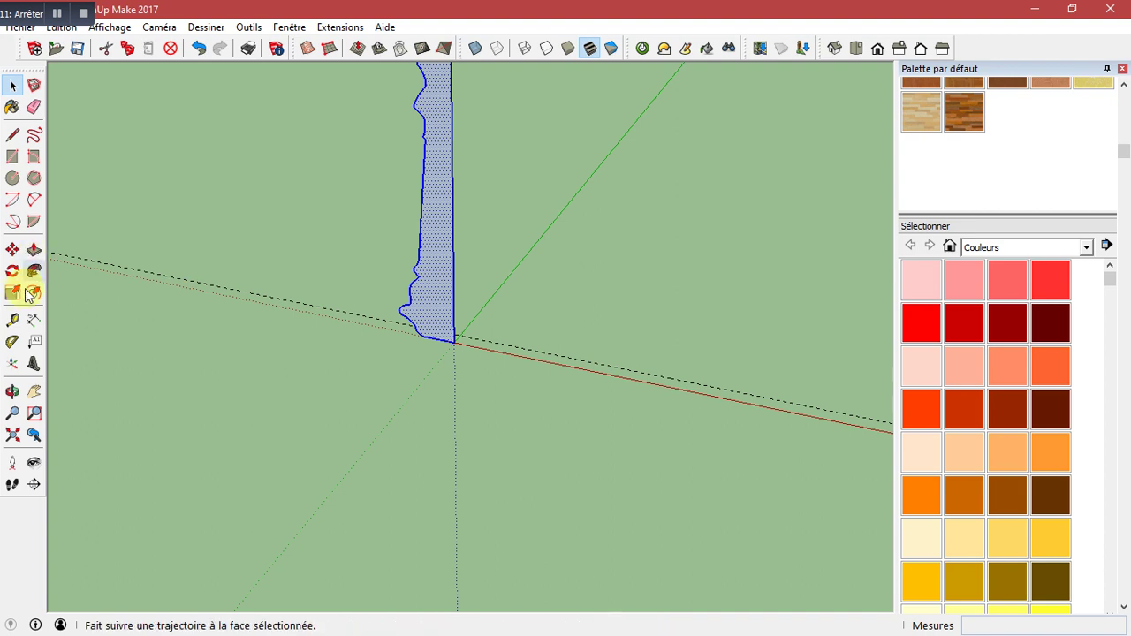
pyautogui.click(13, 182)
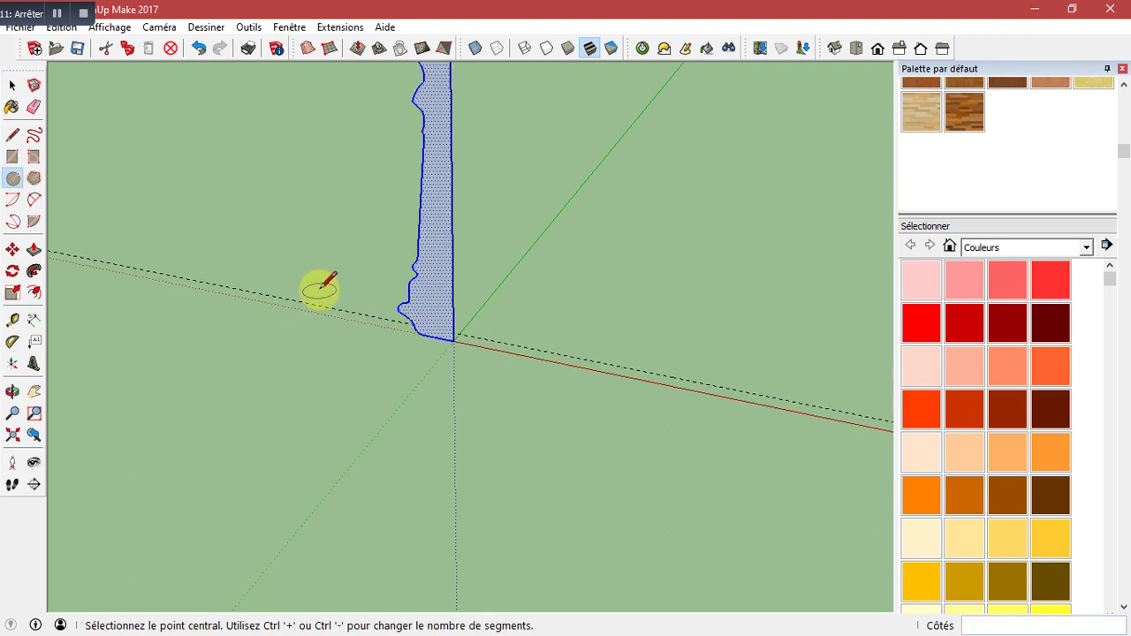
pyautogui.scroll(2, 404, 345)
pyautogui.scroll(2, 470, 363)
pyautogui.scroll(1, 472, 358)
pyautogui.scroll(1, 478, 340)
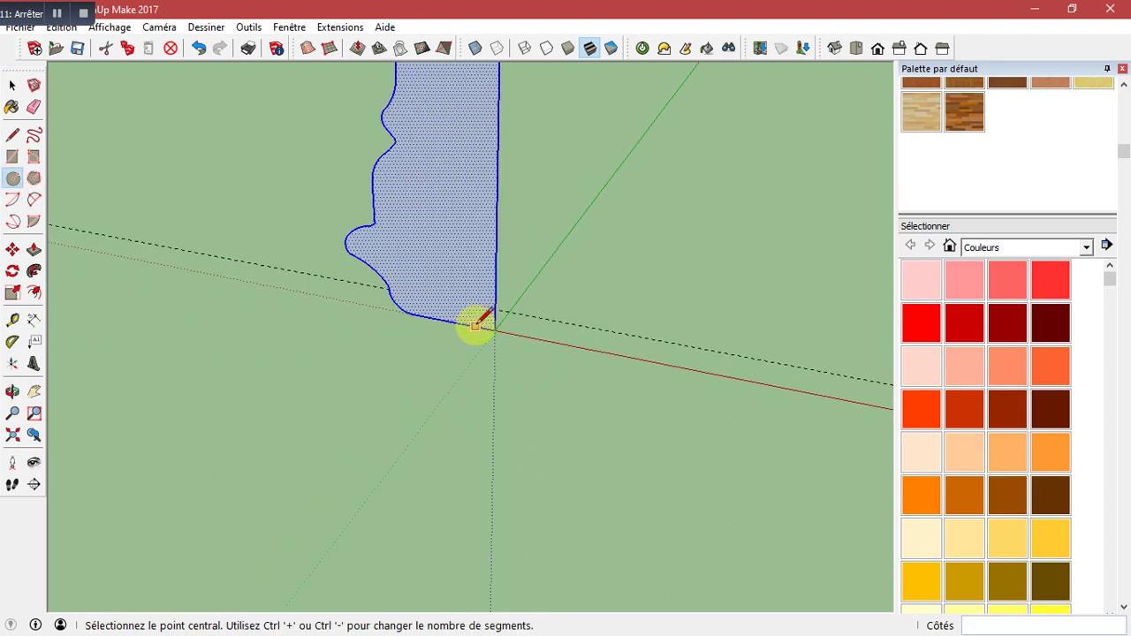
pyautogui.click(493, 331)
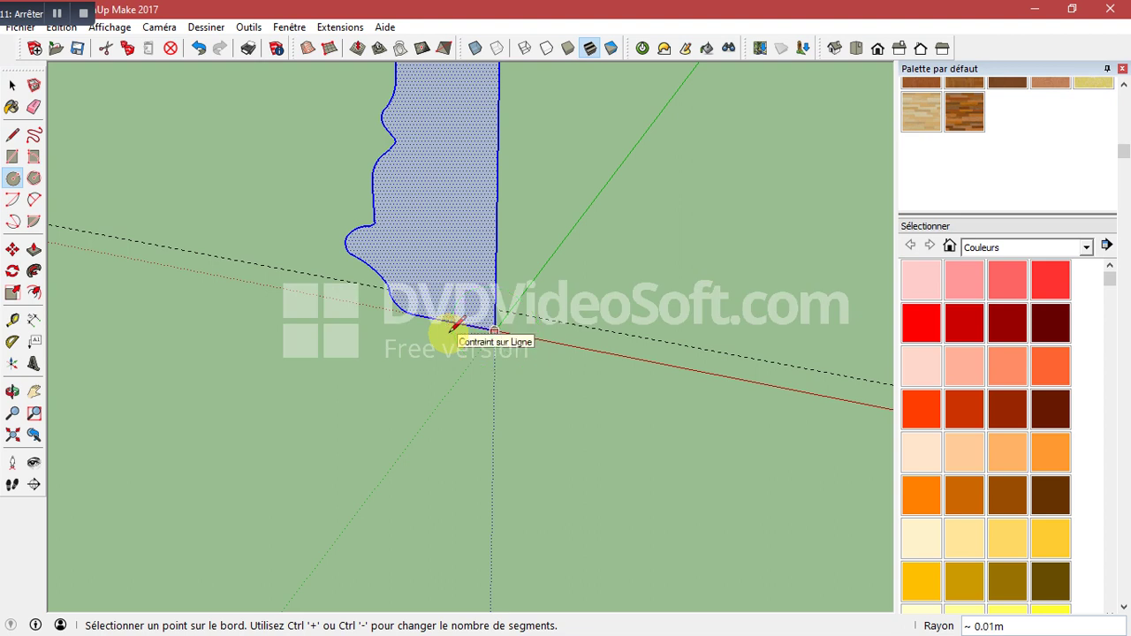
pyautogui.press('Escape')
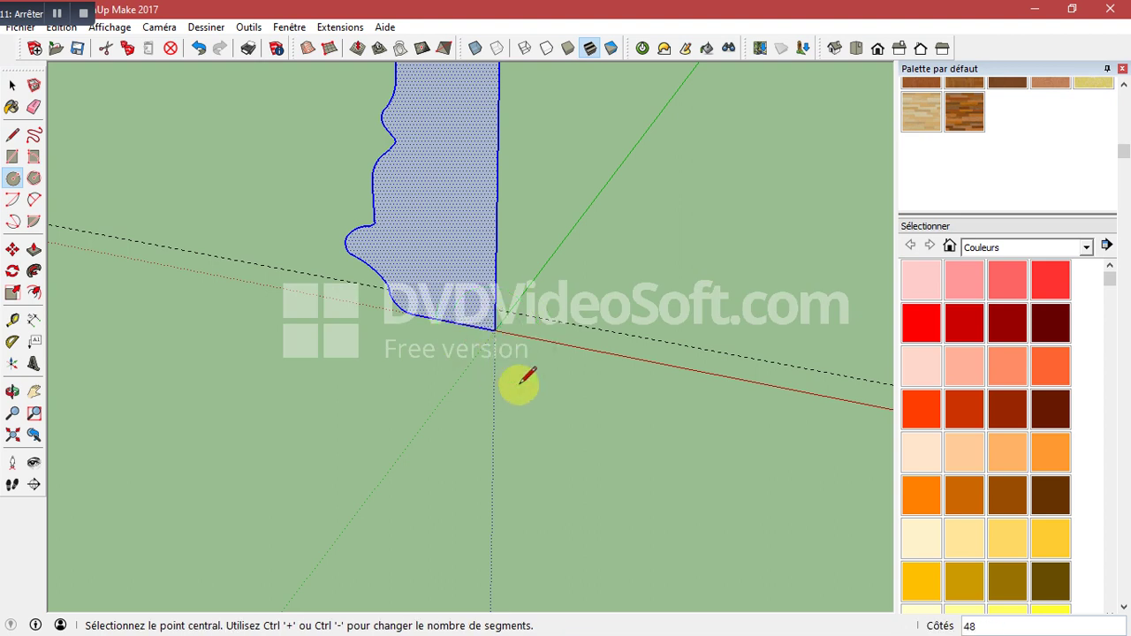
# - Draw a filled circle on the ground centred at the profile's foot, then return to Select
pyautogui.click(494, 330)
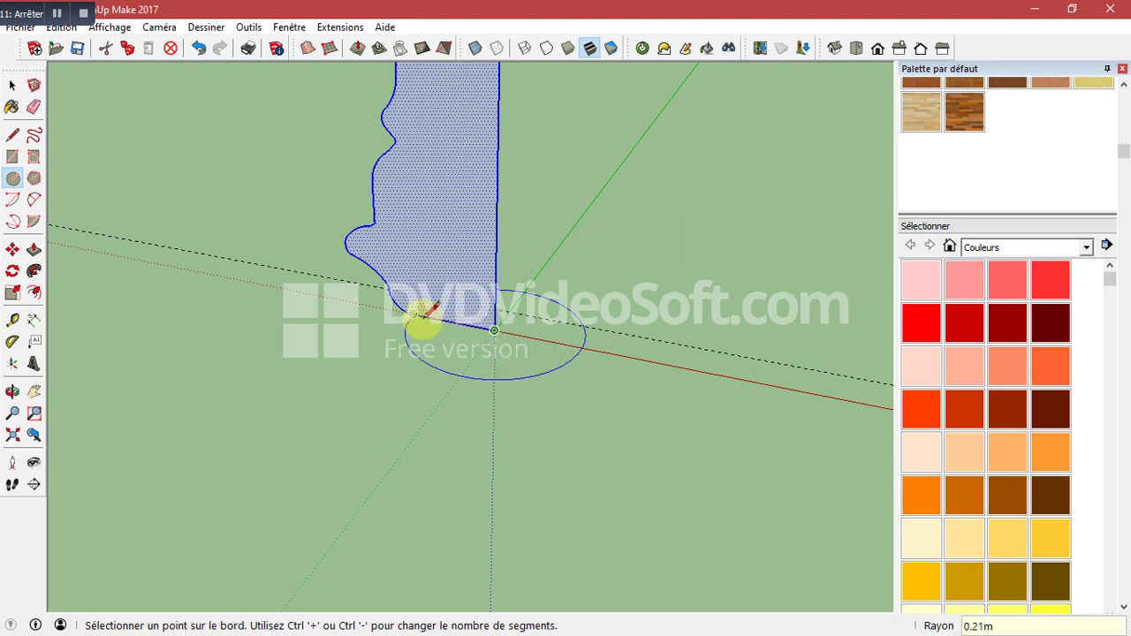
pyautogui.scroll(1, 437, 336)
pyautogui.scroll(2, 431, 351)
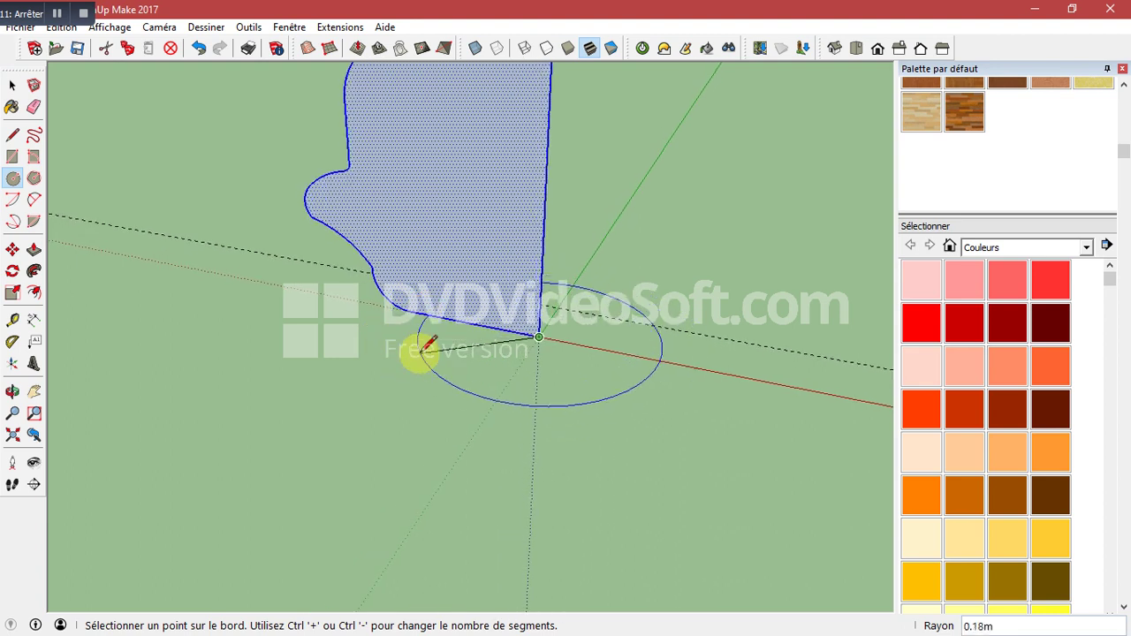
pyautogui.scroll(2, 438, 323)
pyautogui.moveTo(433, 298)
pyautogui.mouseDown(button='middle')
pyautogui.moveTo(462, 333)
pyautogui.moveTo(569, 211)
pyautogui.moveTo(319, 341)
pyautogui.mouseUp(button='middle')
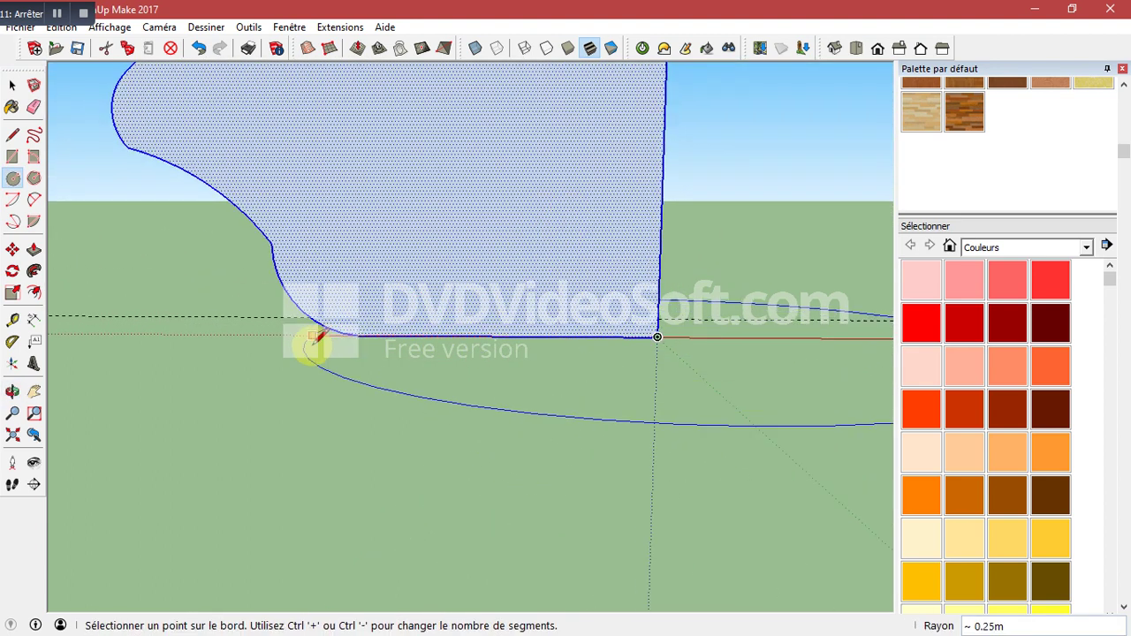
pyautogui.click(362, 338)
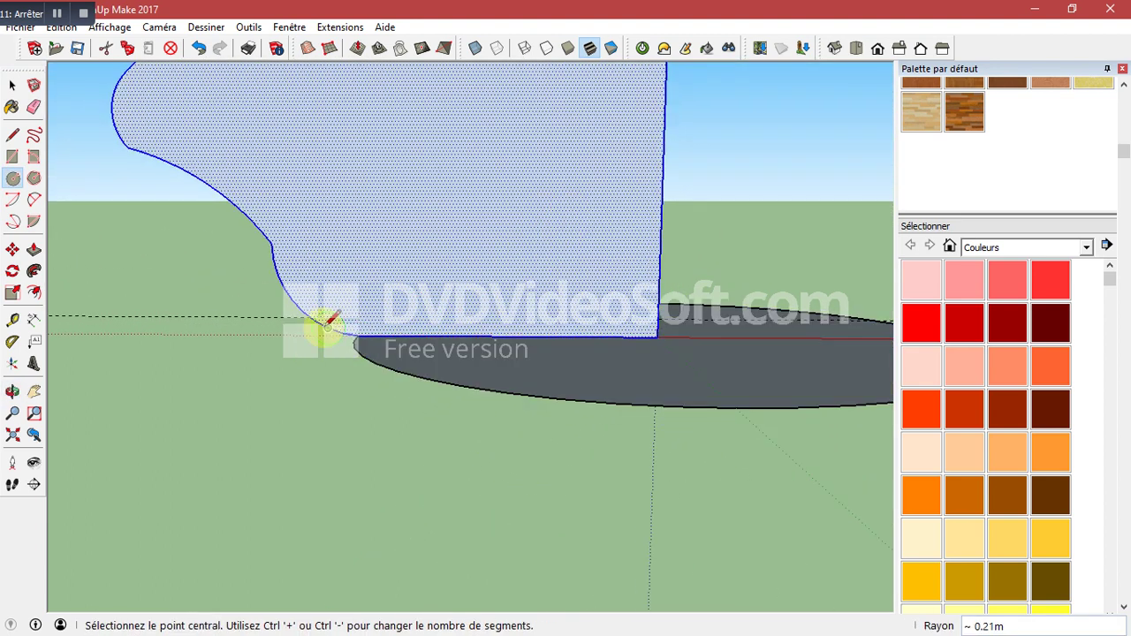
pyautogui.scroll(-2, 365, 353)
pyautogui.scroll(-2, 366, 371)
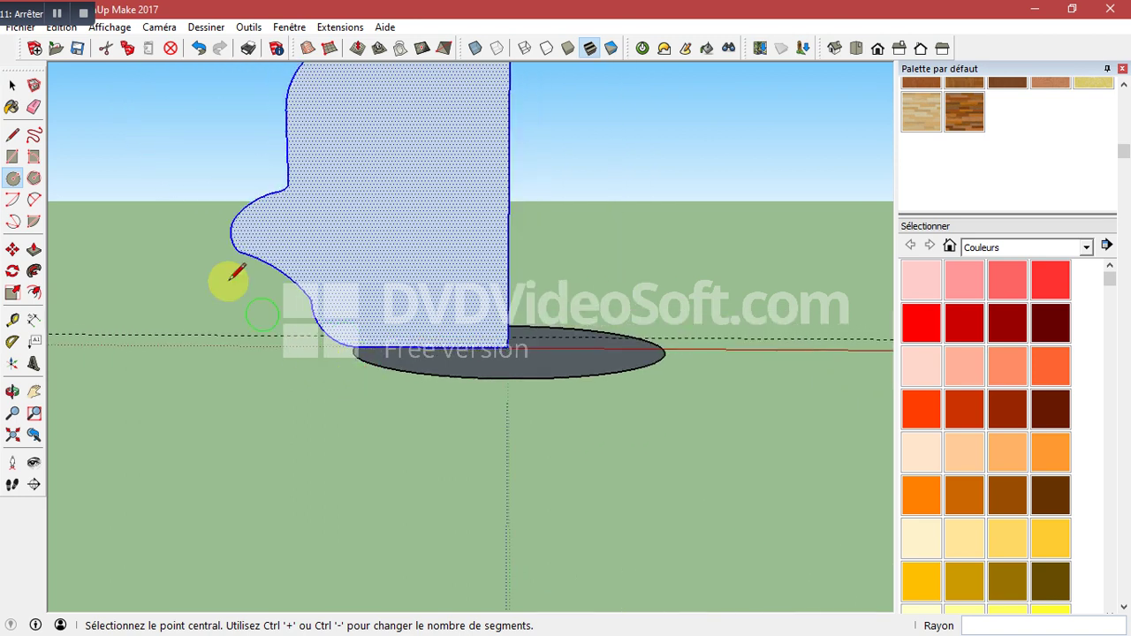
pyautogui.click(13, 85)
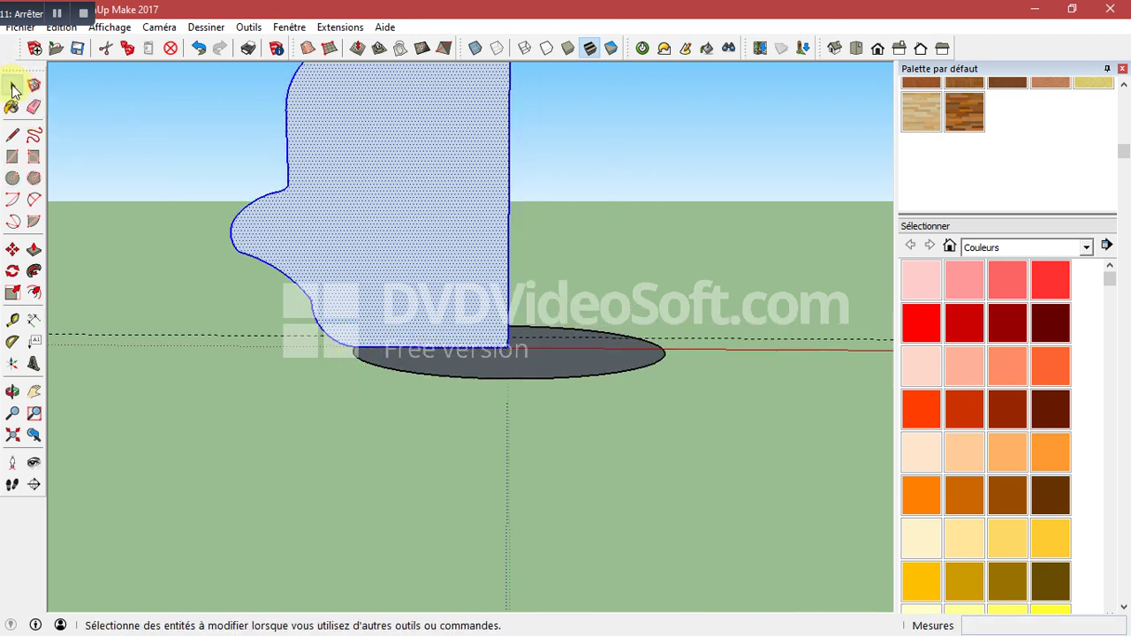
# - Sweep the profile face around the circular base with Follow Me to form the round post
pyautogui.click(56, 15)
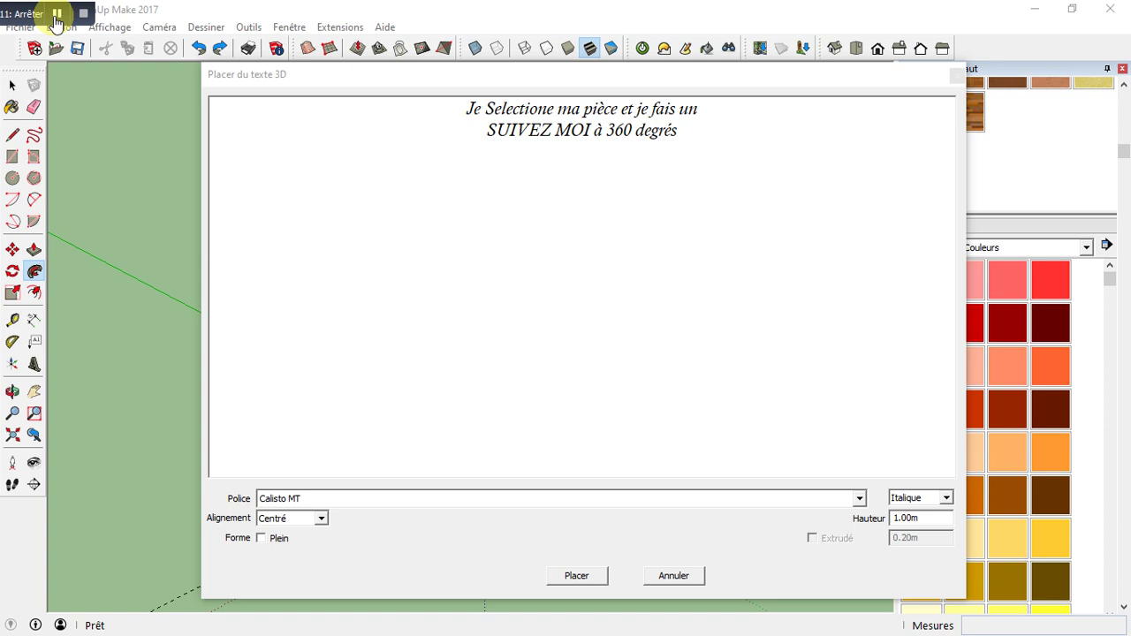
pyautogui.click(675, 576)
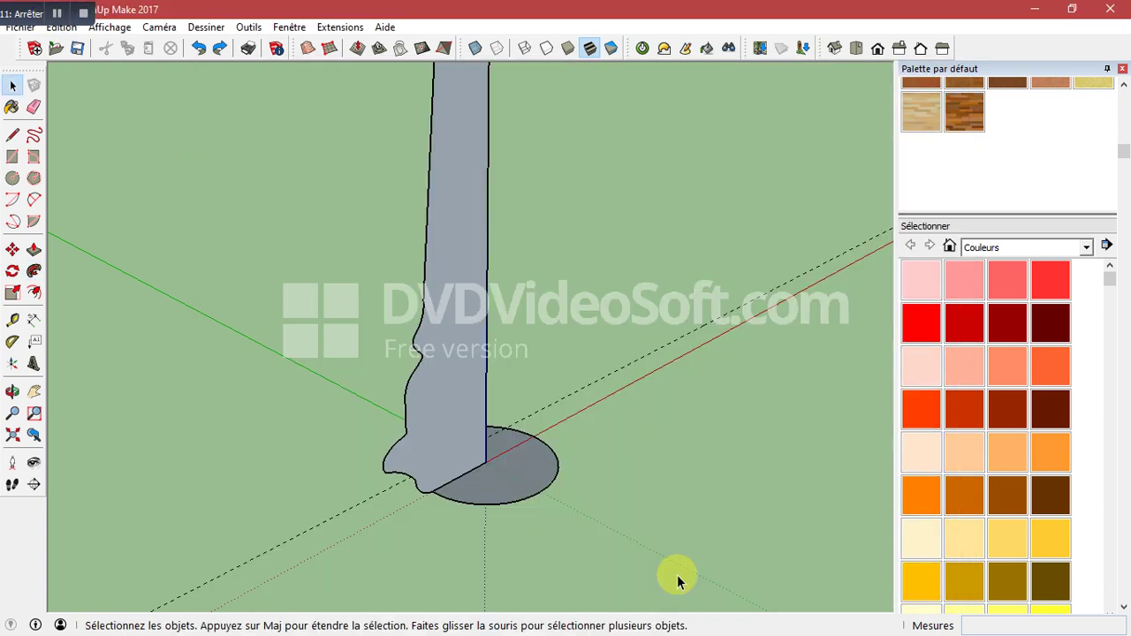
pyautogui.click(34, 273)
pyautogui.click(444, 319)
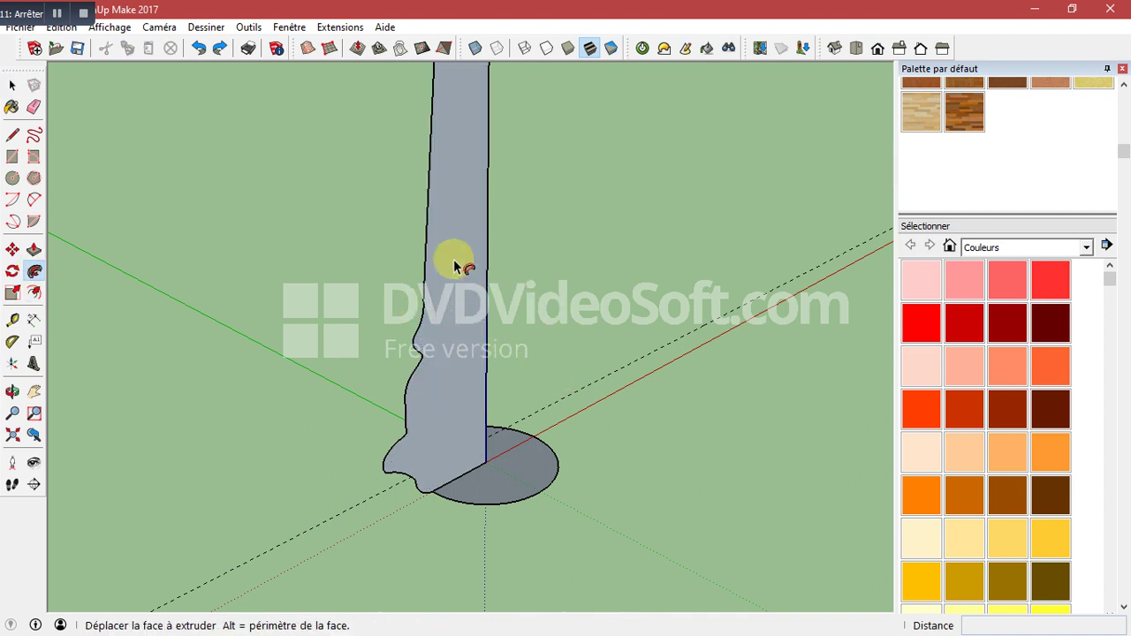
pyautogui.click(442, 459)
pyautogui.click(442, 461)
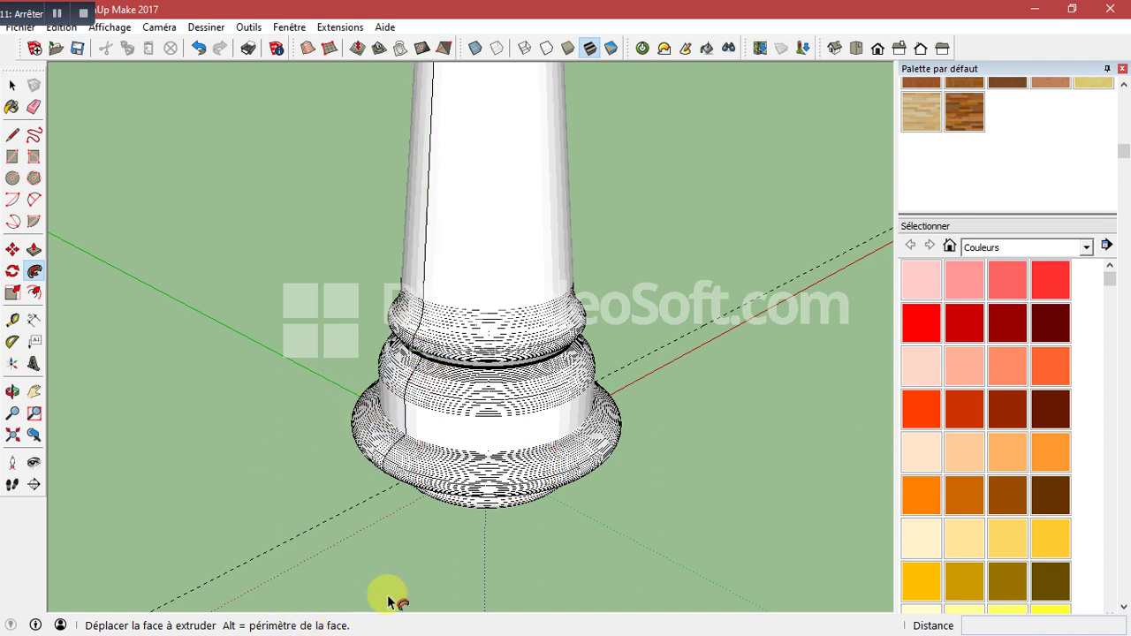
pyautogui.click(58, 15)
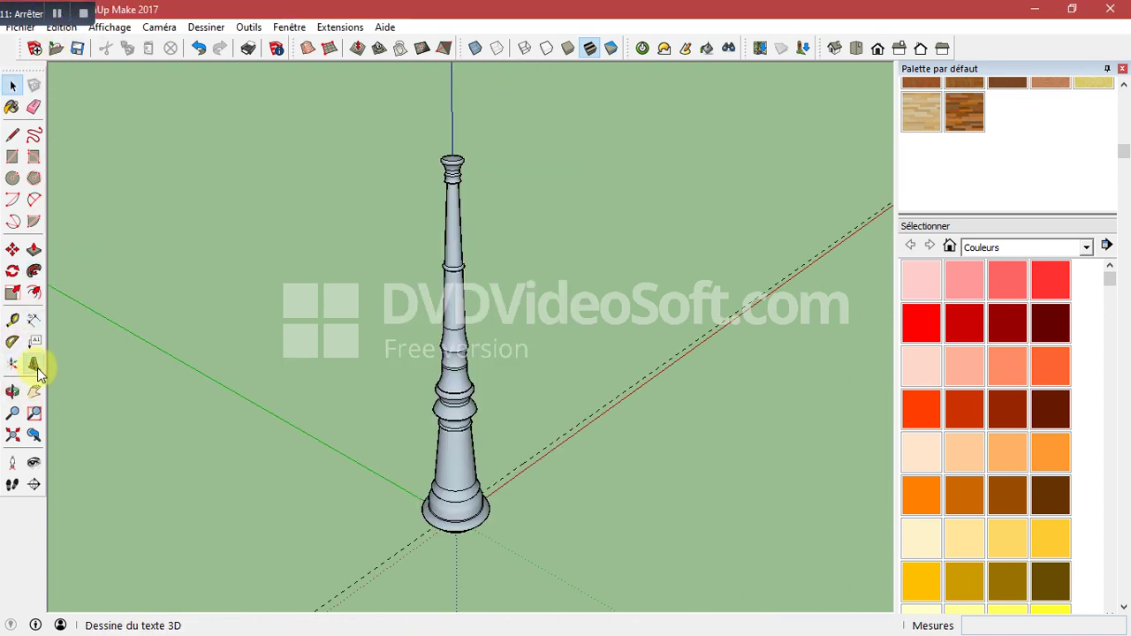
pyautogui.click(37, 366)
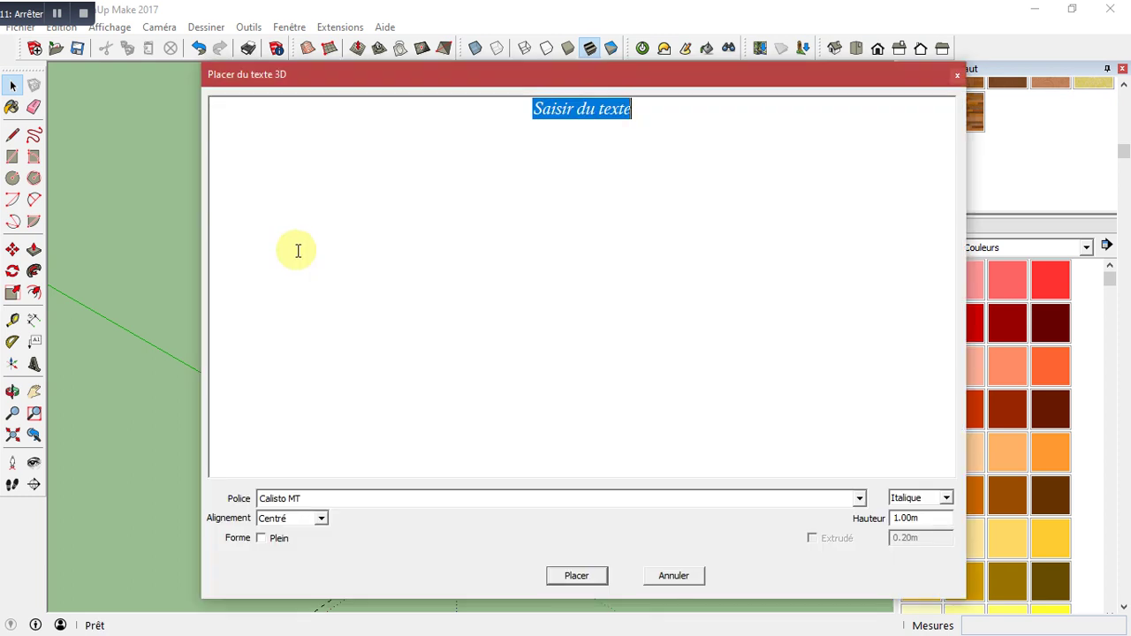
pyautogui.write('Je fais ')
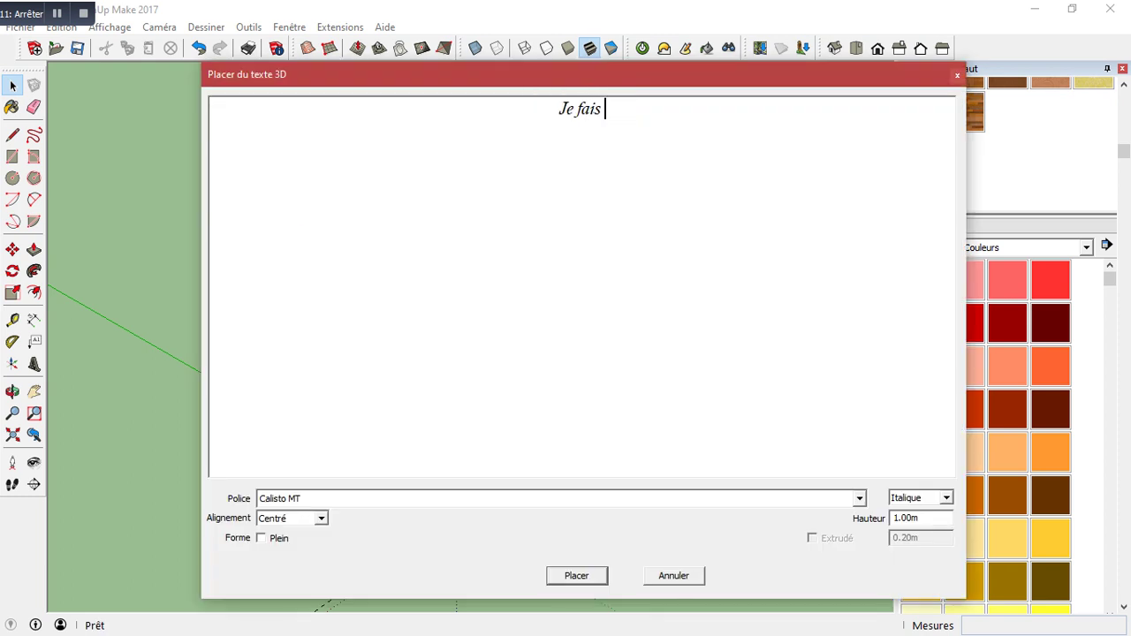
pyautogui.write('un in')
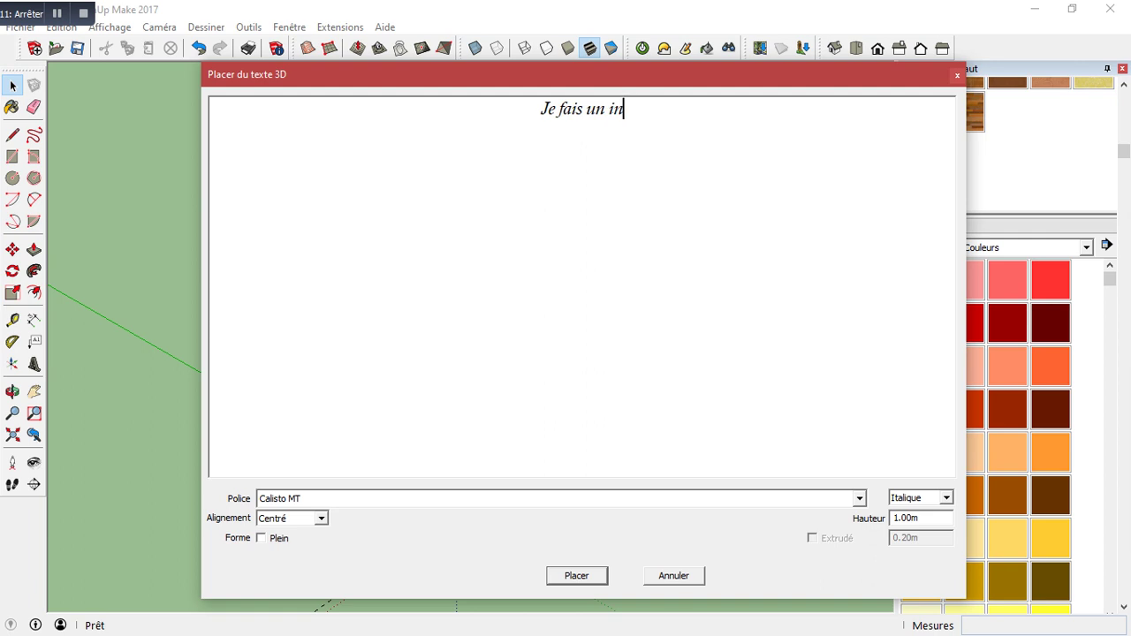
pyautogui.write('versions')
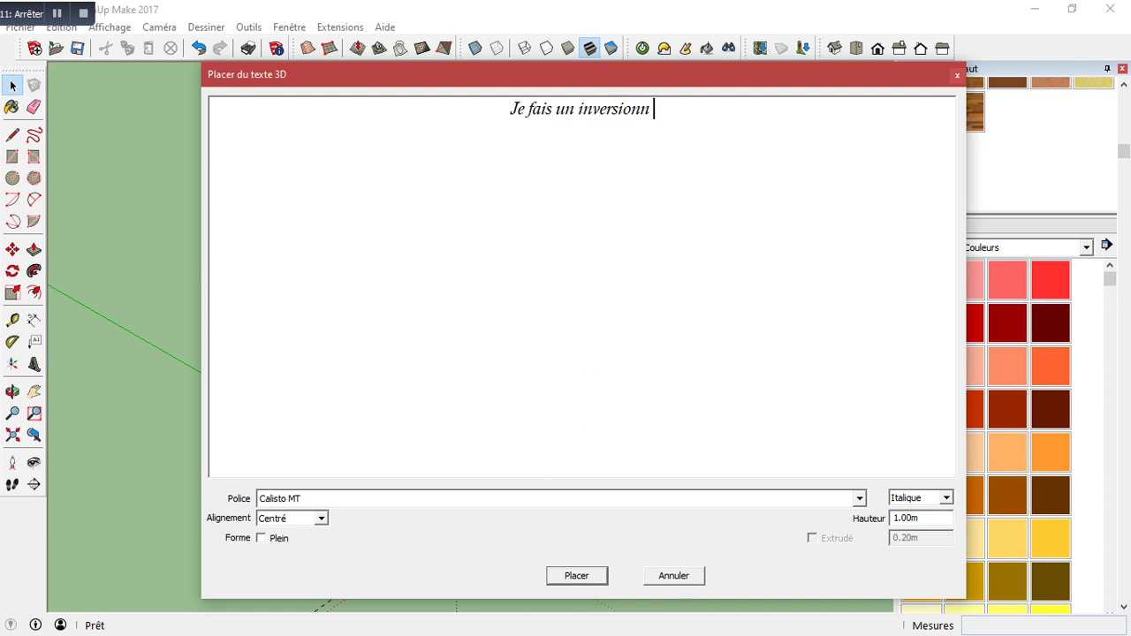
pyautogui.press('BackSpace')
pyautogui.write('d')
pyautogui.press('BackSpace')
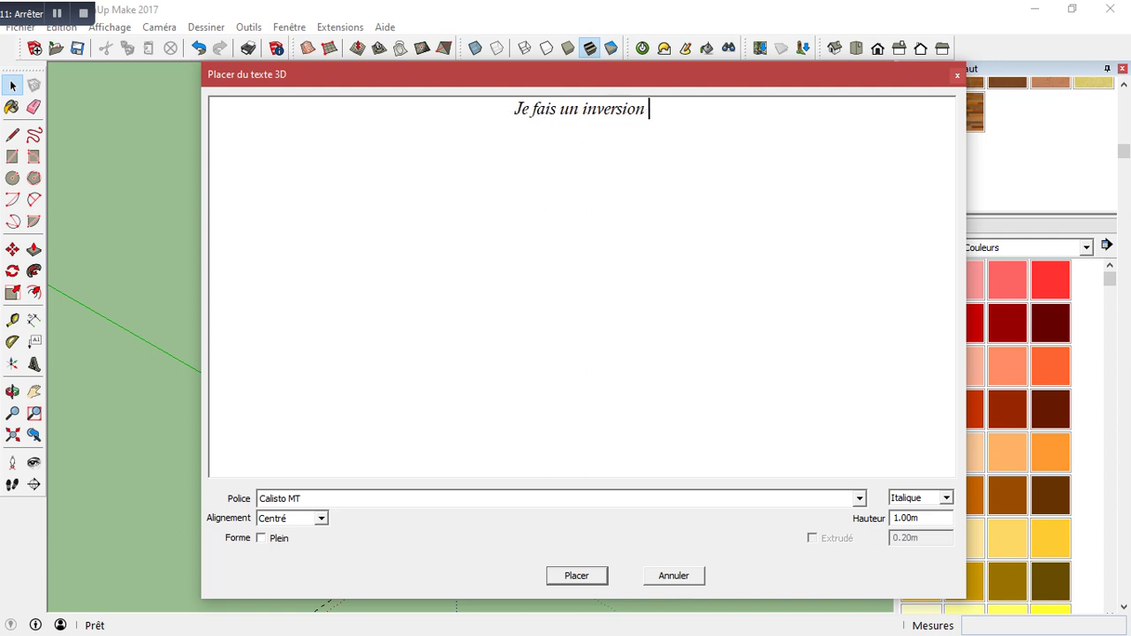
pyautogui.write('des fa')
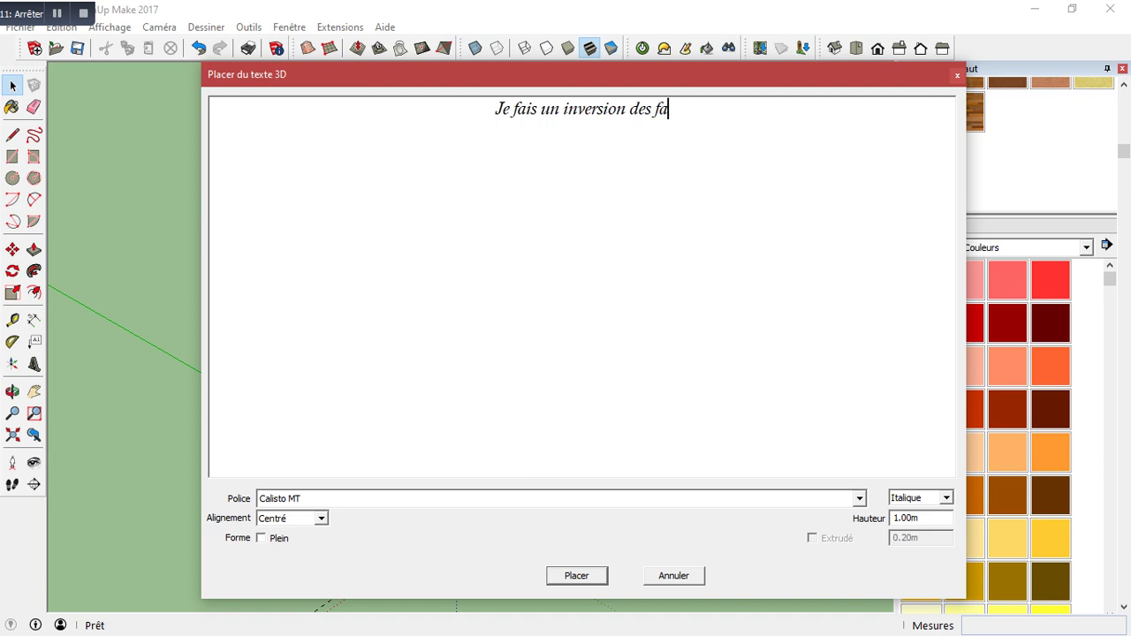
pyautogui.write('ces')
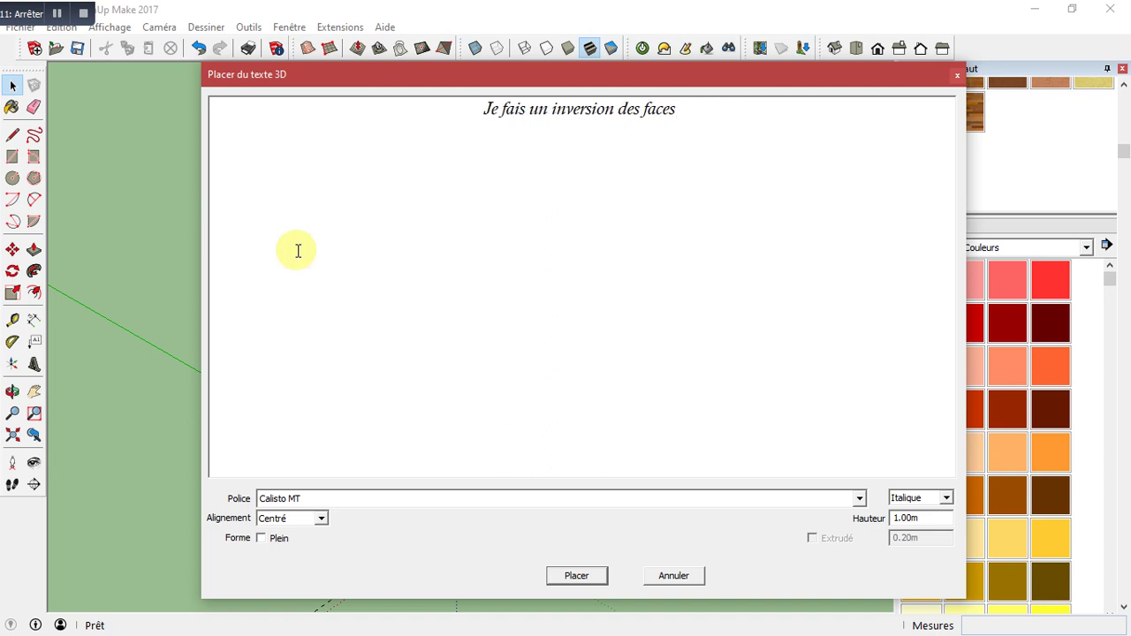
pyautogui.press('Return')
pyautogui.write('un adouci')
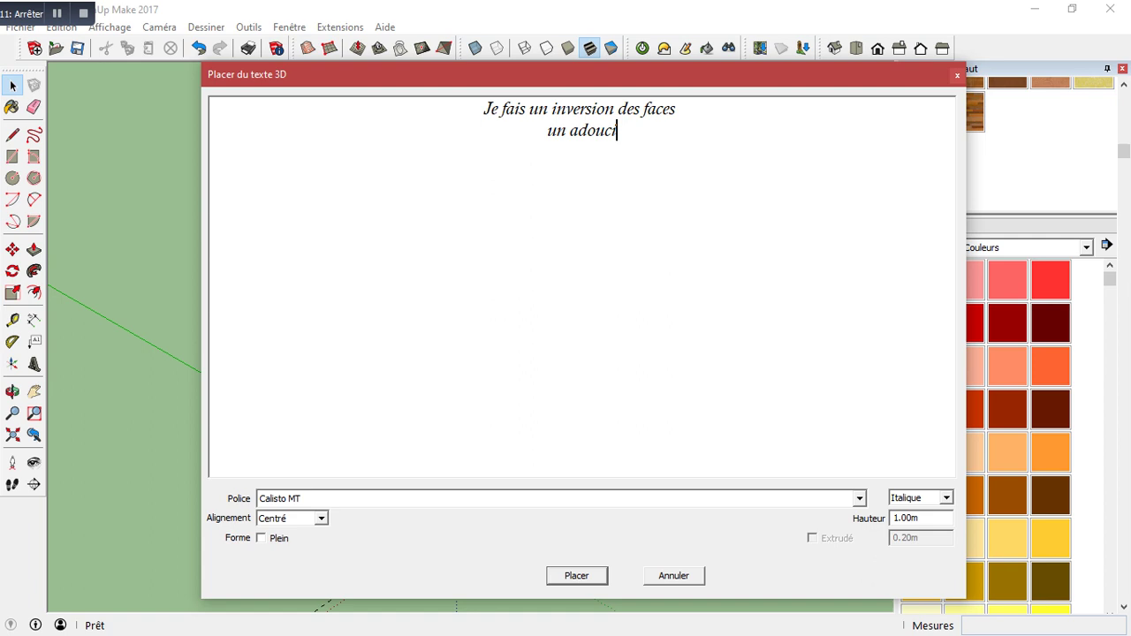
pyautogui.write('ss')
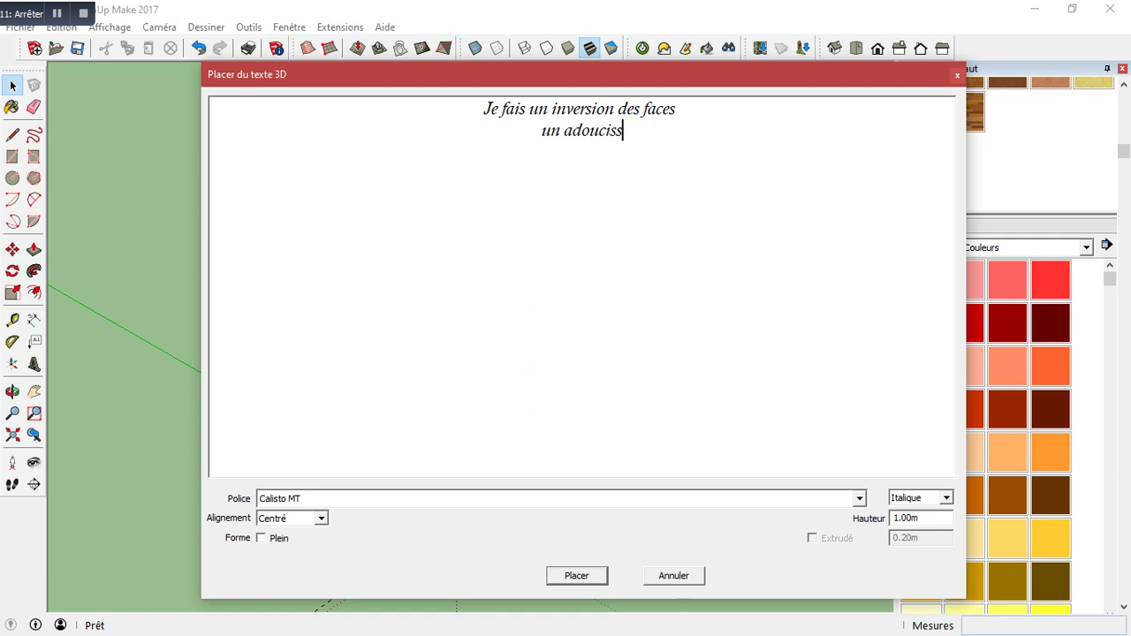
pyautogui.write('ement')
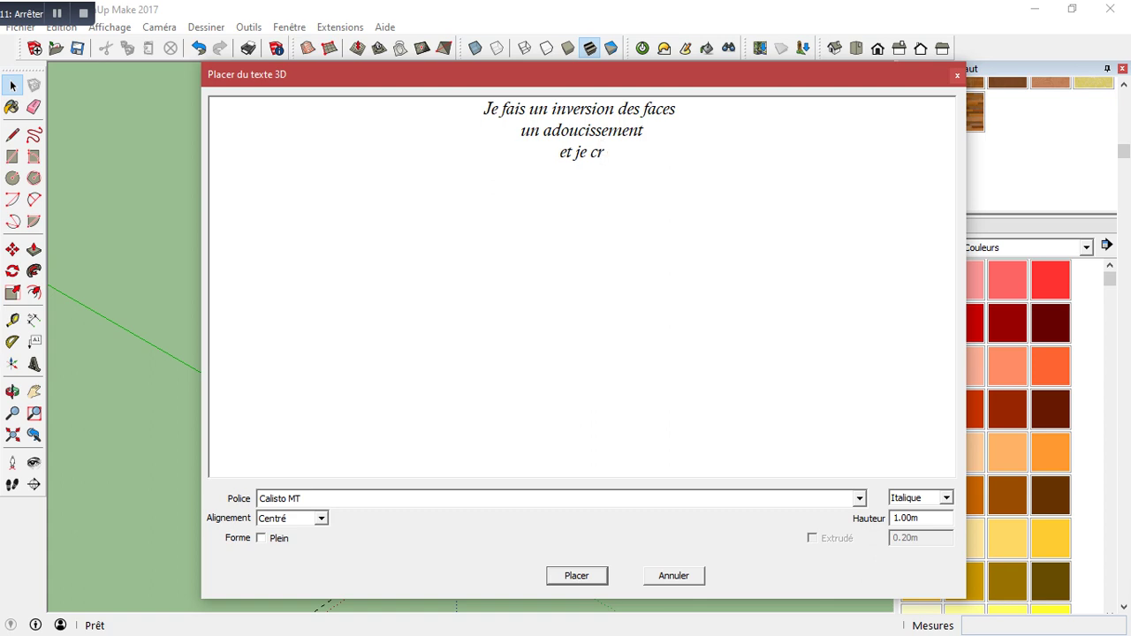
pyautogui.write('m')
pyautogui.write('on co')
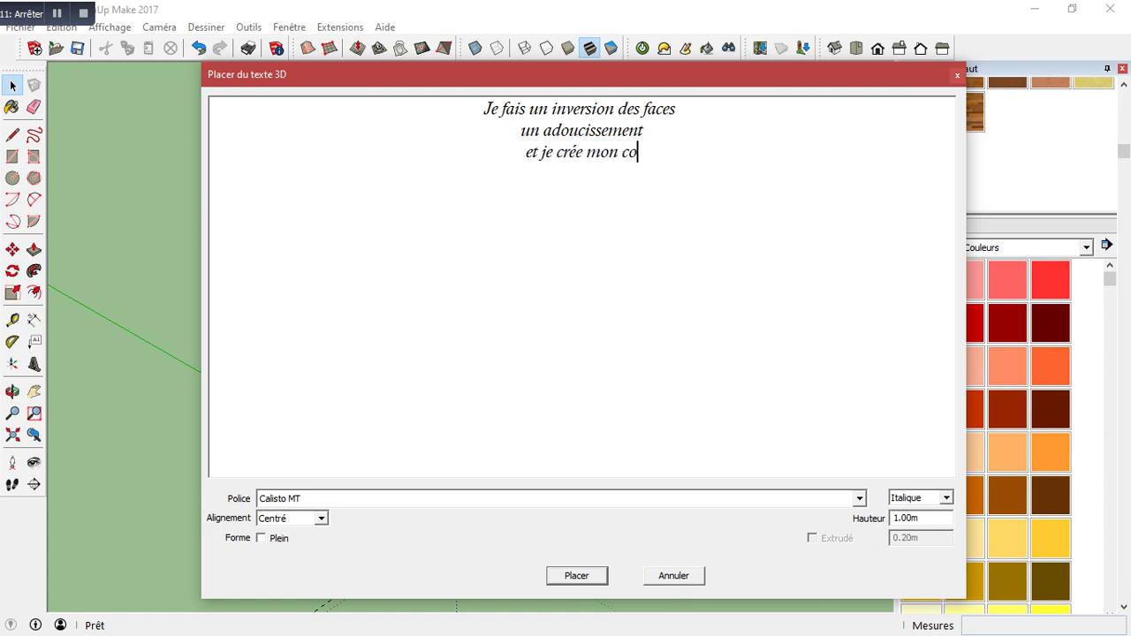
pyautogui.write('mposan')
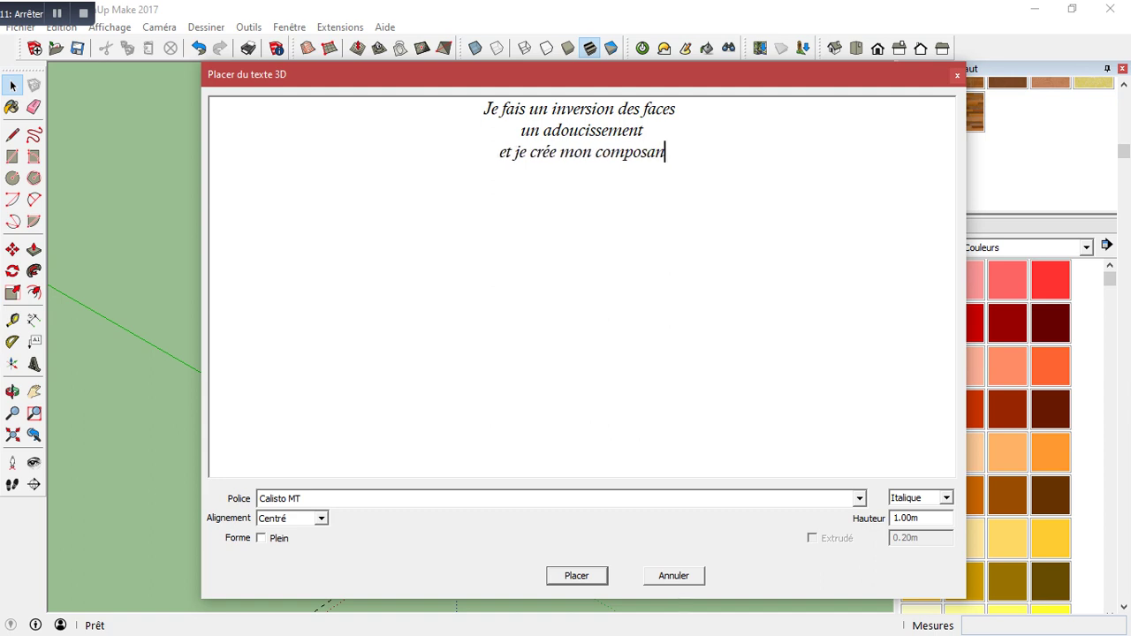
pyautogui.write('t')
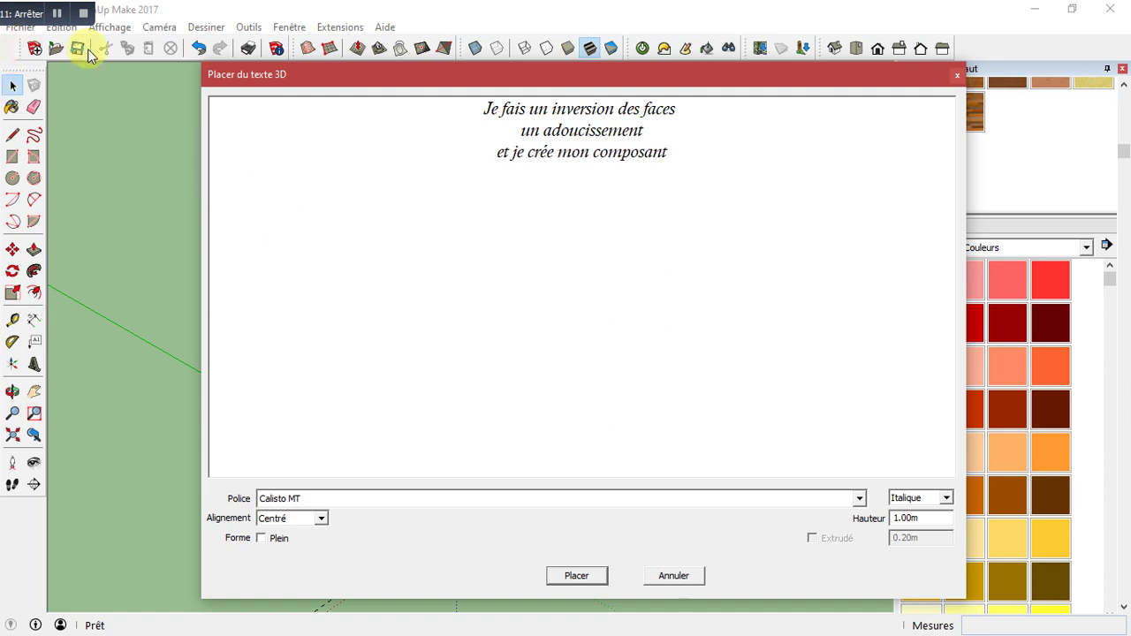
pyautogui.click(668, 575)
# - Box-select the stem, reverse its faces to white, then open Soften/Smooth Edges at 20.0 degrees
pyautogui.moveTo(281, 107); pyautogui.dragTo(446, 511)
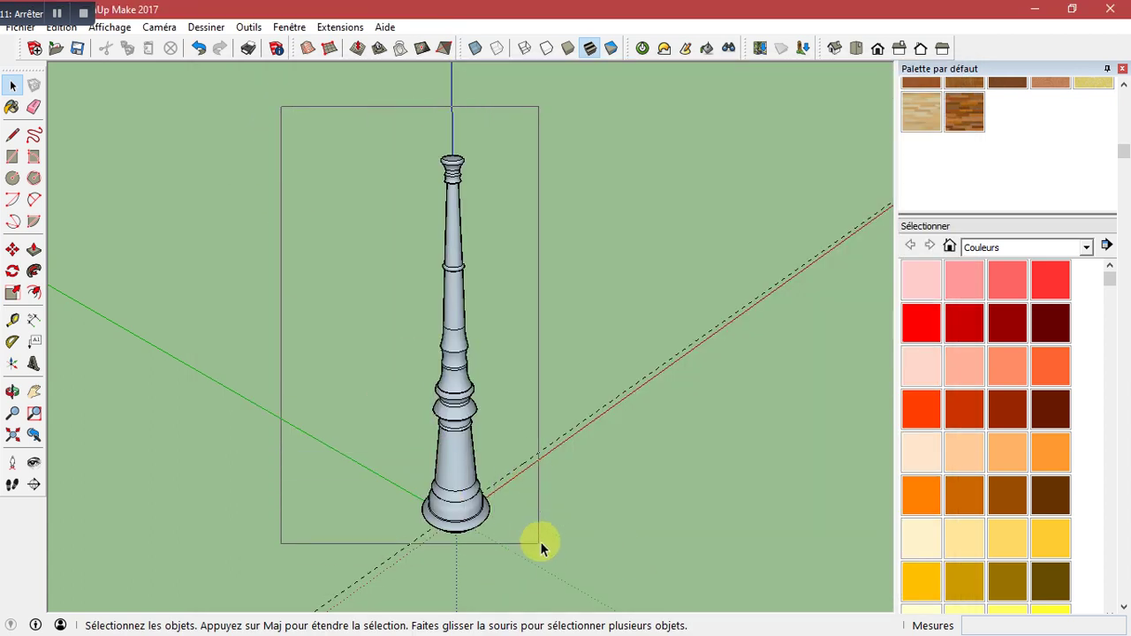
pyautogui.moveTo(446, 510); pyautogui.dragTo(521, 558)
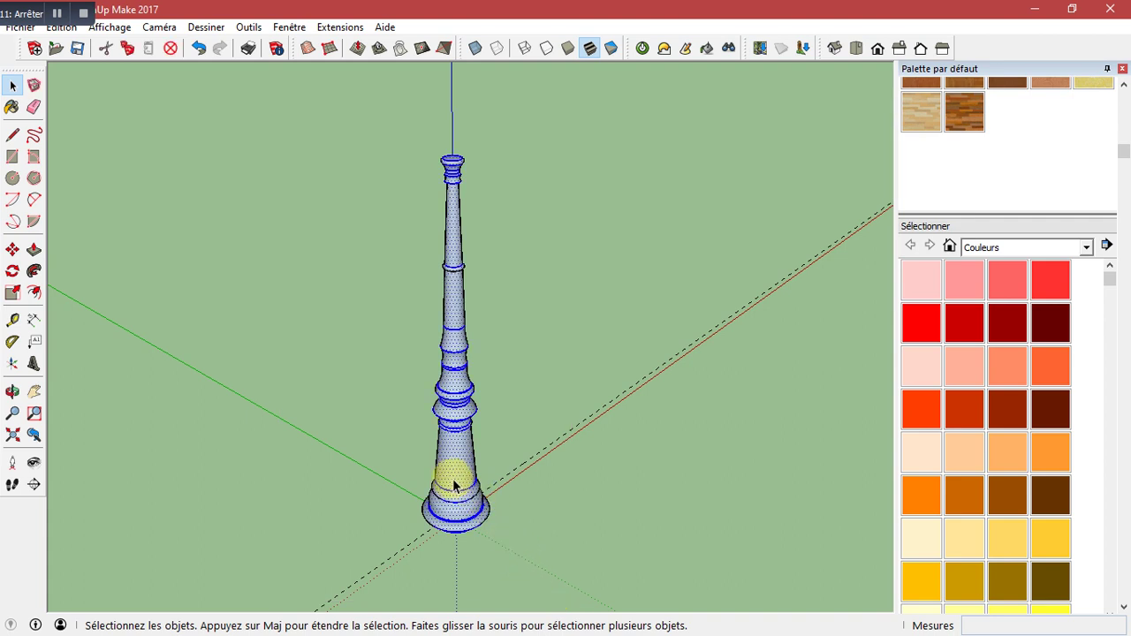
pyautogui.rightClick(455, 484)
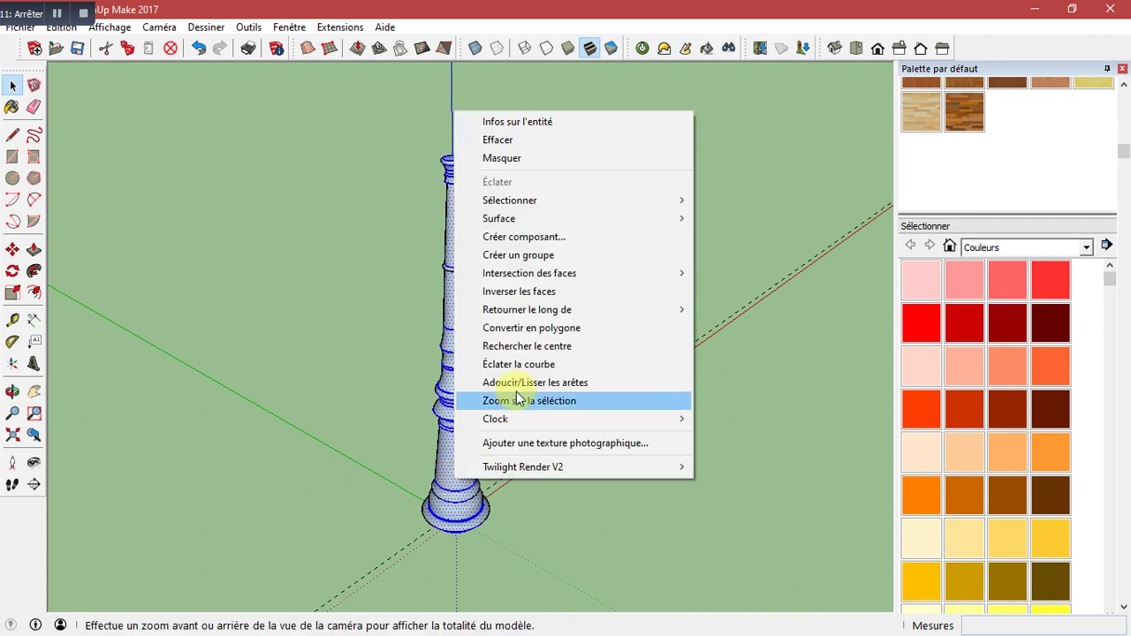
pyautogui.click(538, 292)
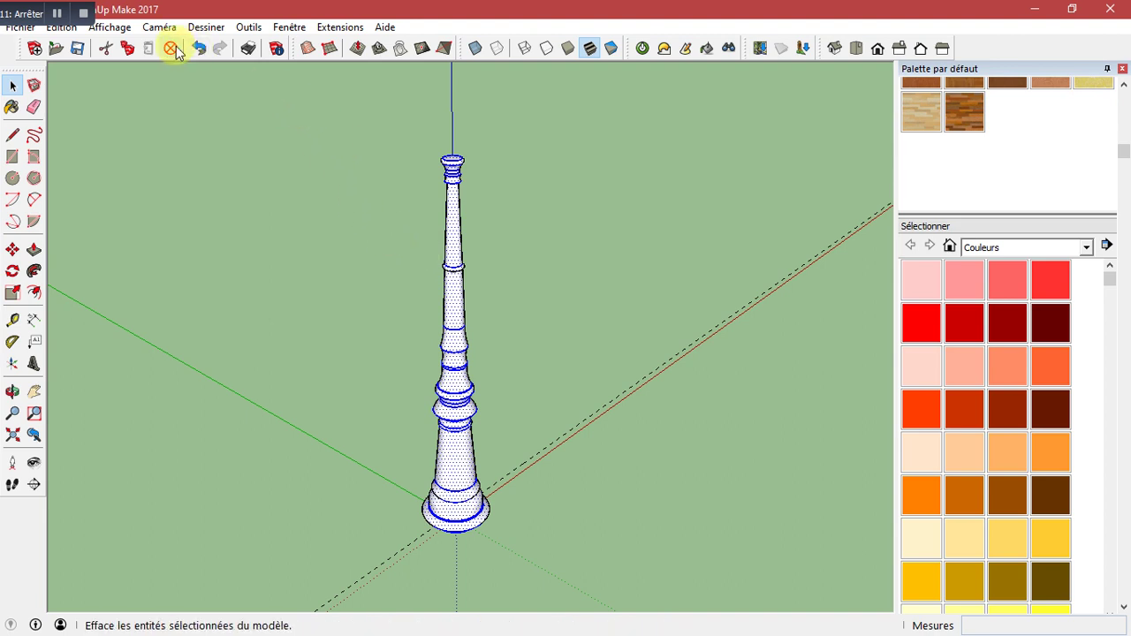
pyautogui.rightClick(463, 464)
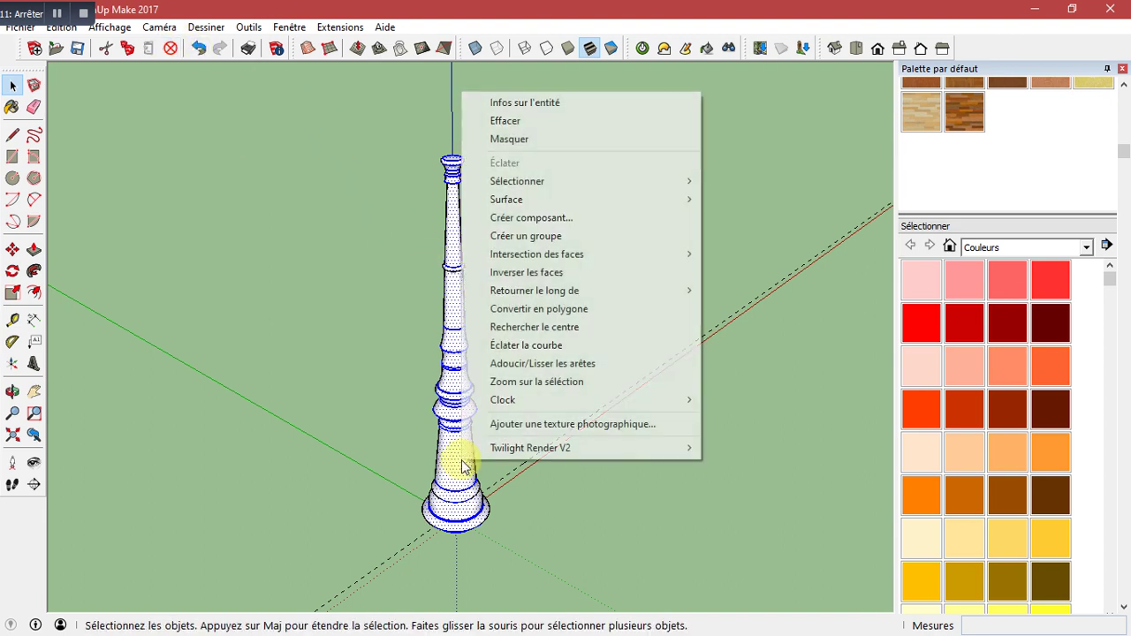
pyautogui.click(581, 365)
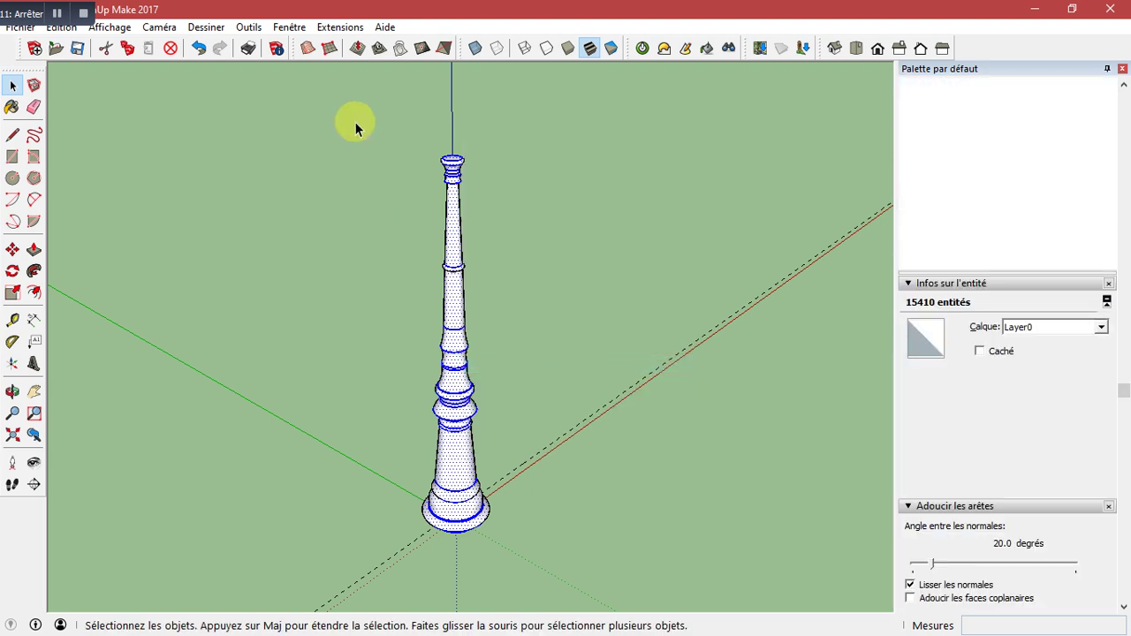
# - Reselect the stem and create a component from it with the default name Composant#1
pyautogui.moveTo(317, 115); pyautogui.dragTo(565, 585)
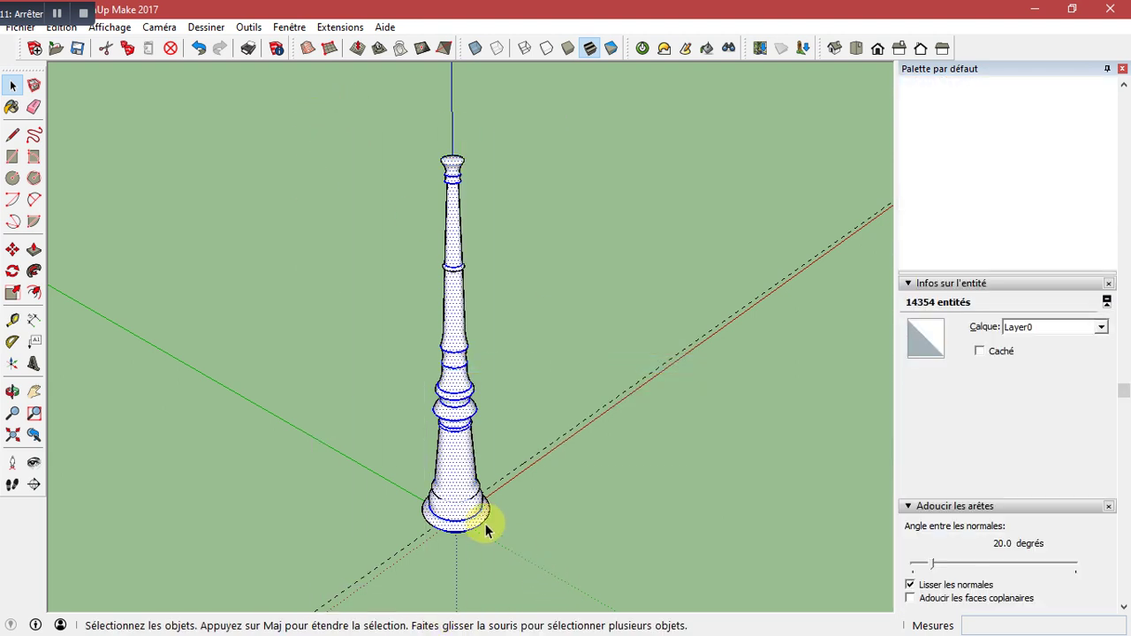
pyautogui.rightClick(450, 511)
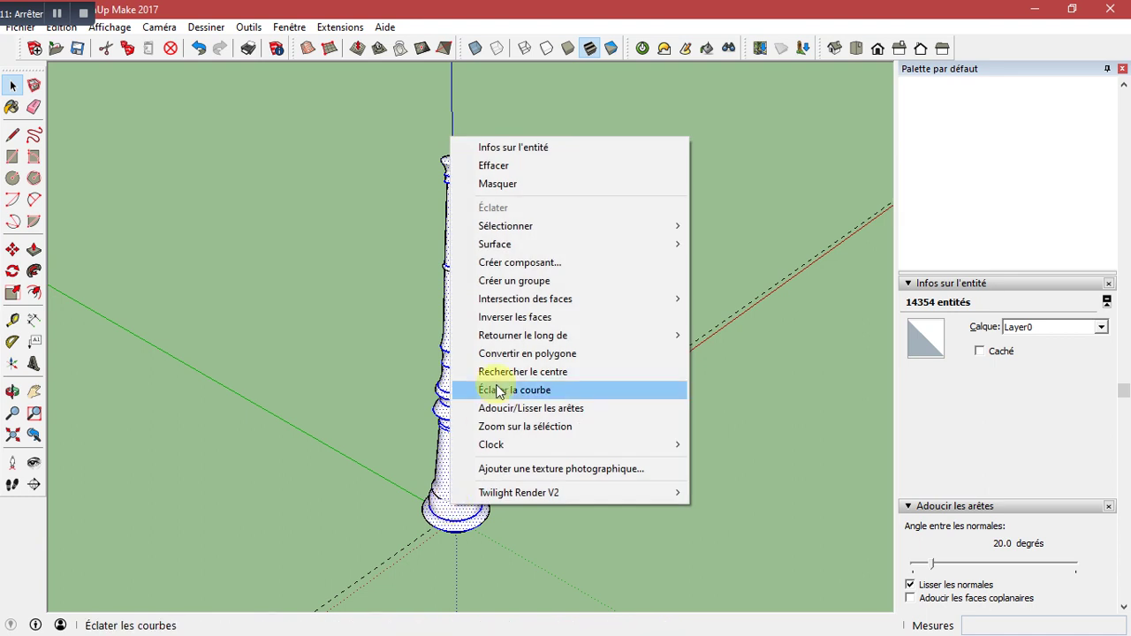
pyautogui.click(529, 261)
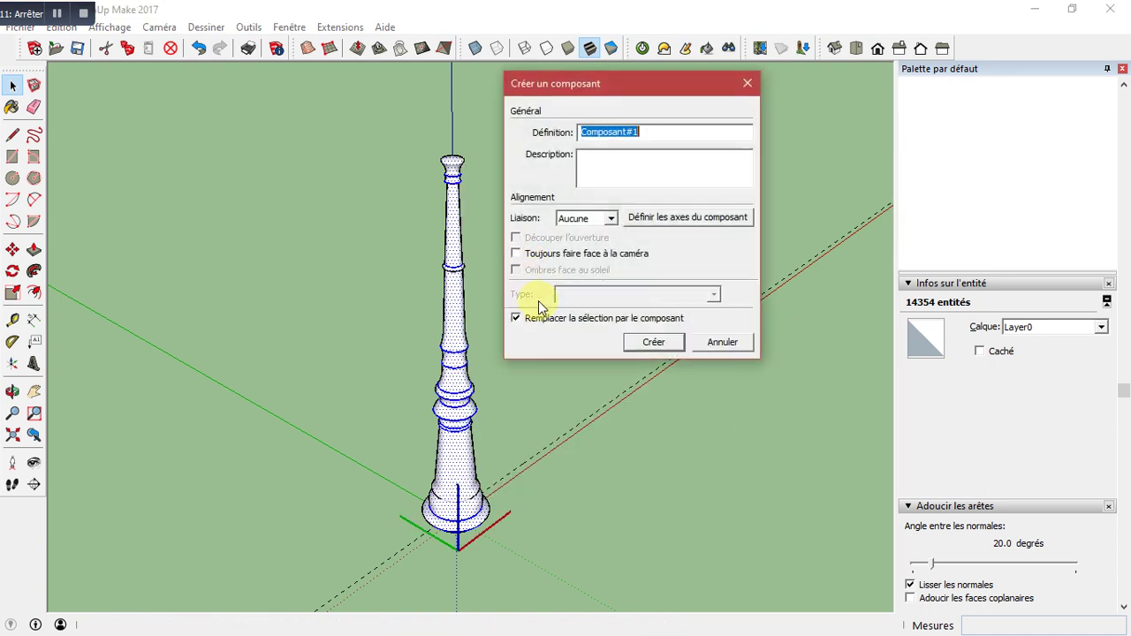
pyautogui.click(654, 342)
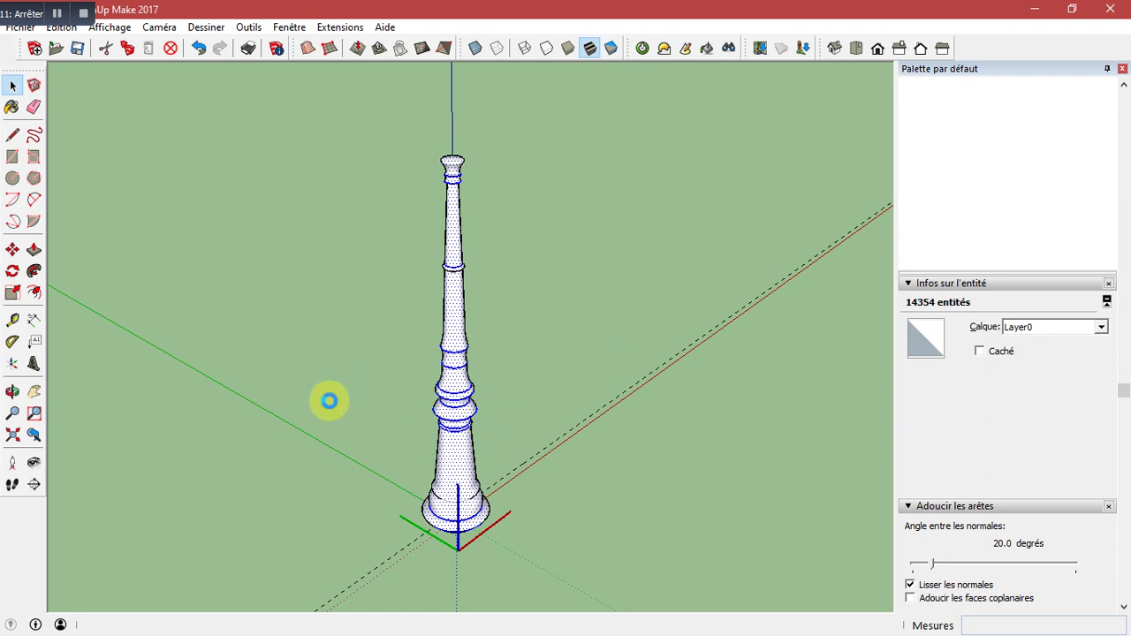
# - Deselect the stem and orbit and zoom until the white post stands upright and centred
pyautogui.click(329, 401)
pyautogui.moveTo(442, 265)
pyautogui.mouseDown(button='middle')
pyautogui.moveTo(471, 306)
pyautogui.moveTo(430, 536)
pyautogui.mouseUp(button='middle')
pyautogui.scroll(3, 466, 283)
pyautogui.moveTo(462, 257); pyautogui.dragTo(415, 154, button='middle')
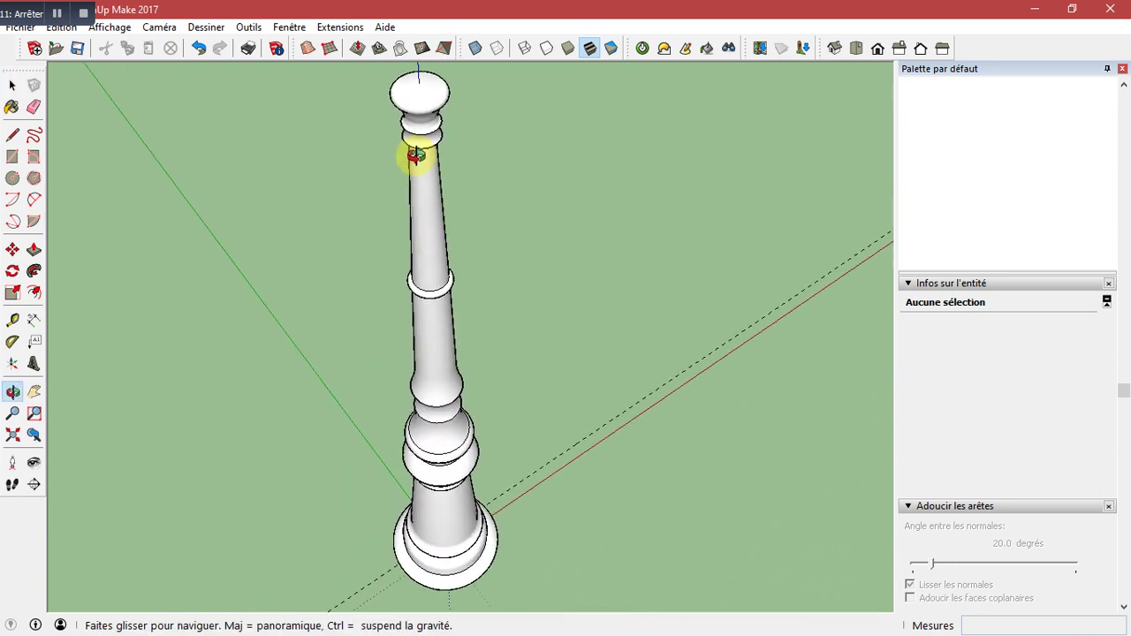
pyautogui.scroll(-2, 416, 173)
pyautogui.scroll(-2, 416, 177)
pyautogui.scroll(-2, 513, 481)
pyautogui.moveTo(518, 479)
pyautogui.mouseDown(button='middle')
pyautogui.moveTo(369, 258)
pyautogui.moveTo(277, 173)
pyautogui.mouseUp(button='middle')
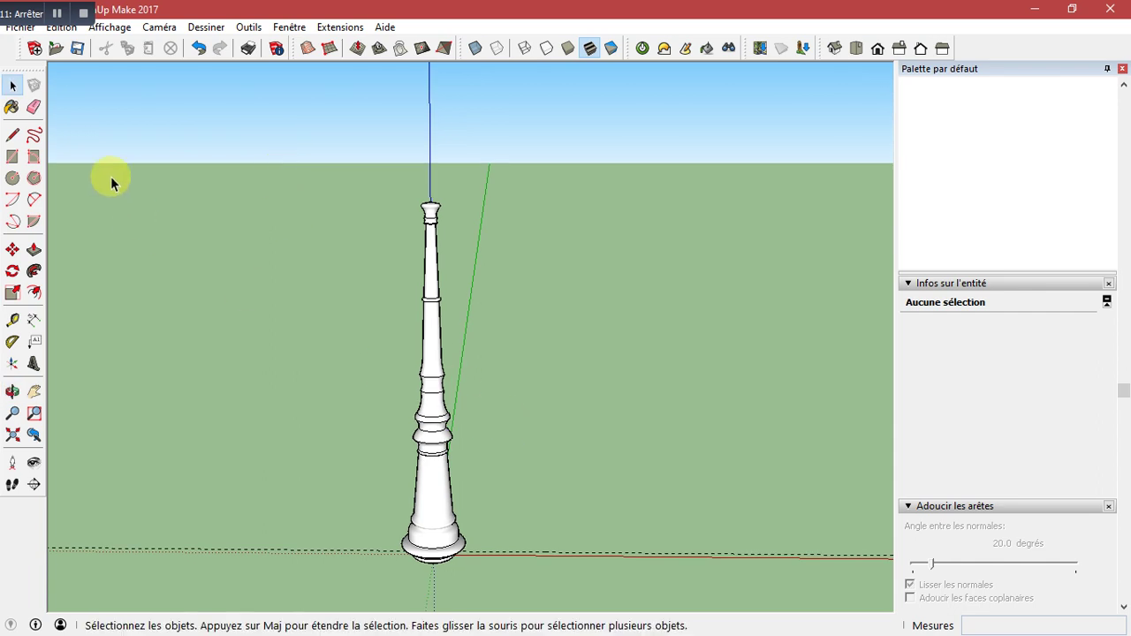